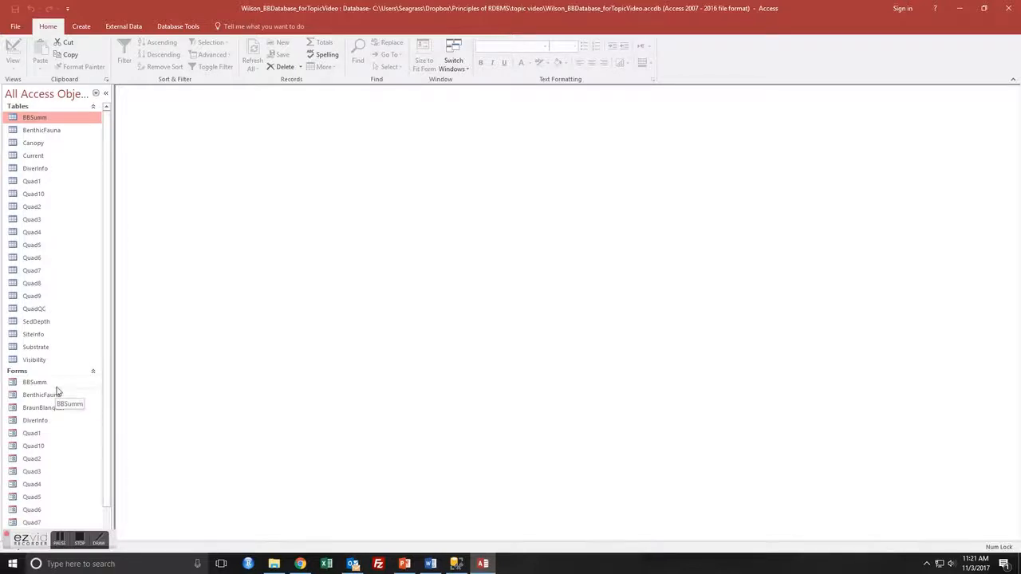
# Step: View the Quad1 form and the Quad1 table, and close both
pyautogui.doubleClick(46, 433)
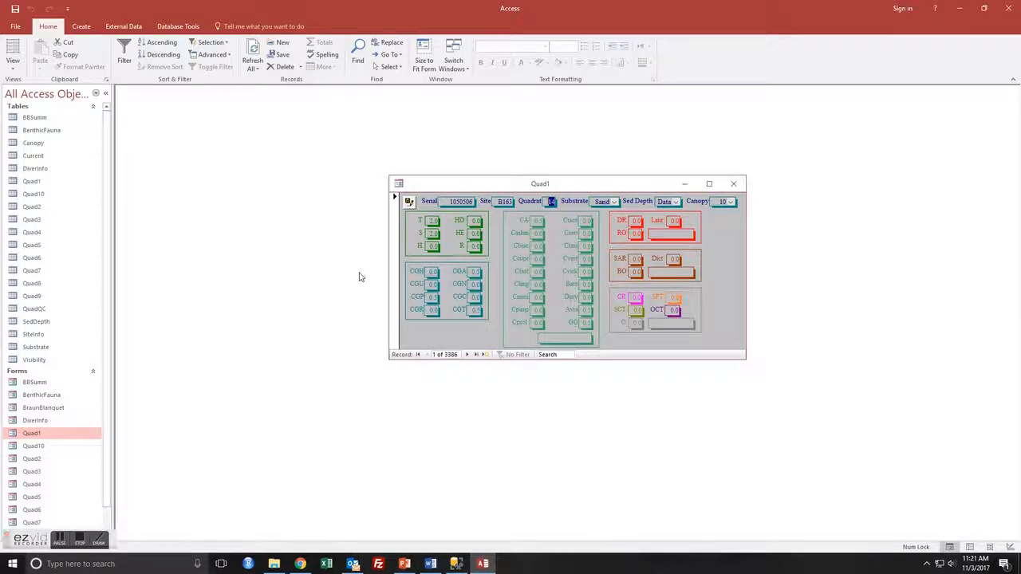
pyautogui.doubleClick(39, 182)
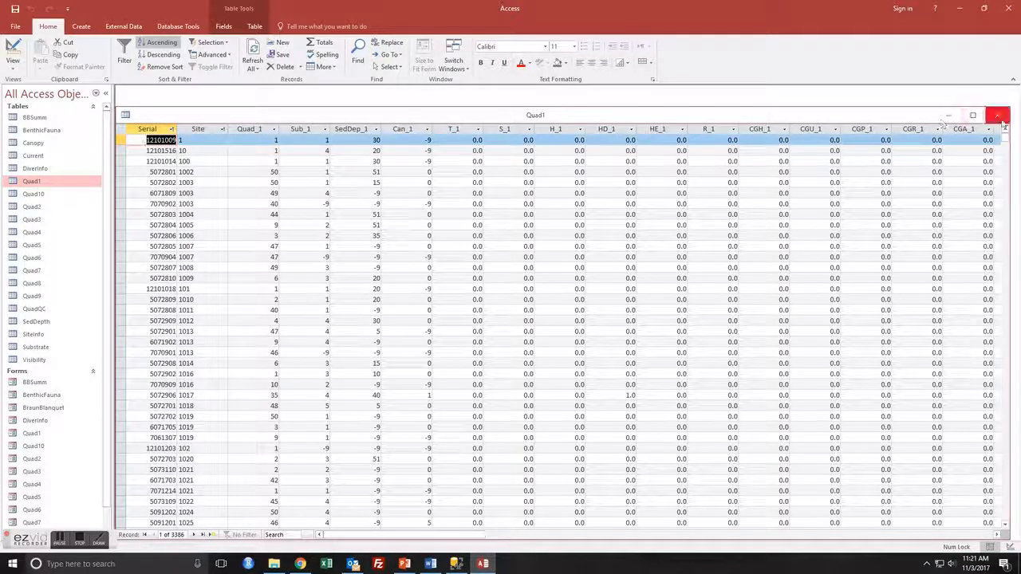
pyautogui.click(996, 114)
pyautogui.click(731, 185)
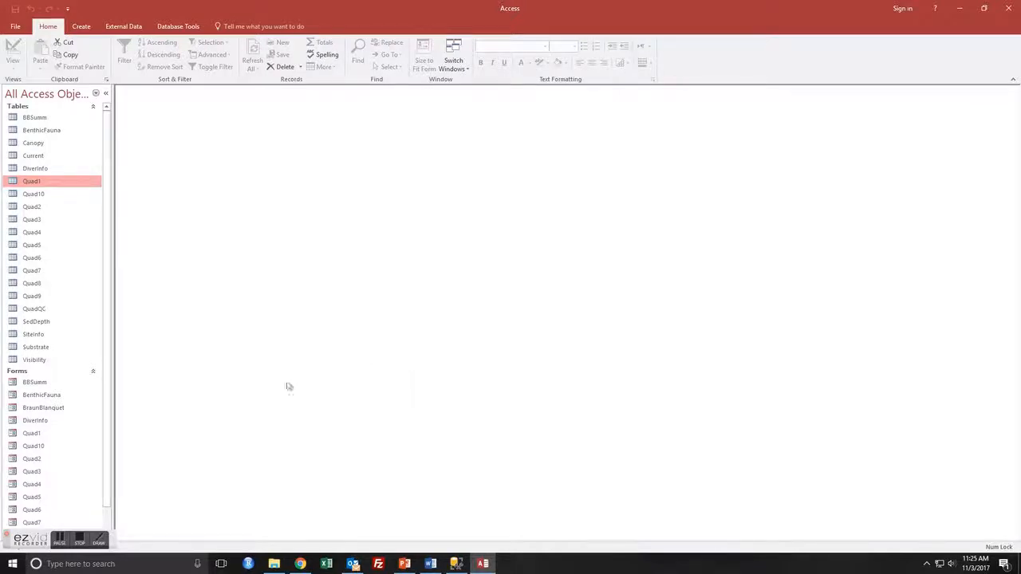
# Step: Split the Access database, saving the back-end under its suggested name in Dropbox's Principles of RDBMS > topic video folder
pyautogui.click(170, 26)
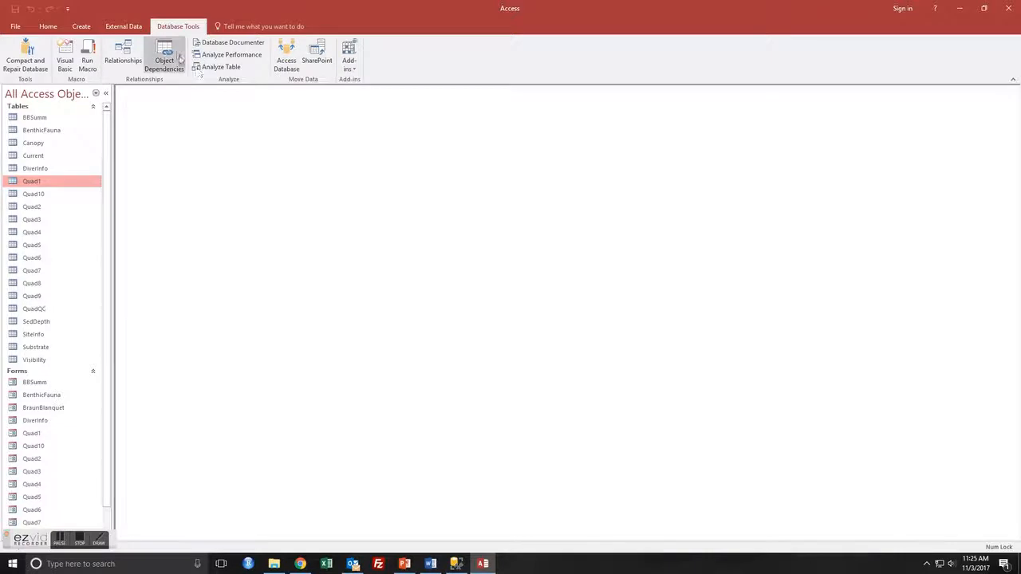
pyautogui.click(286, 64)
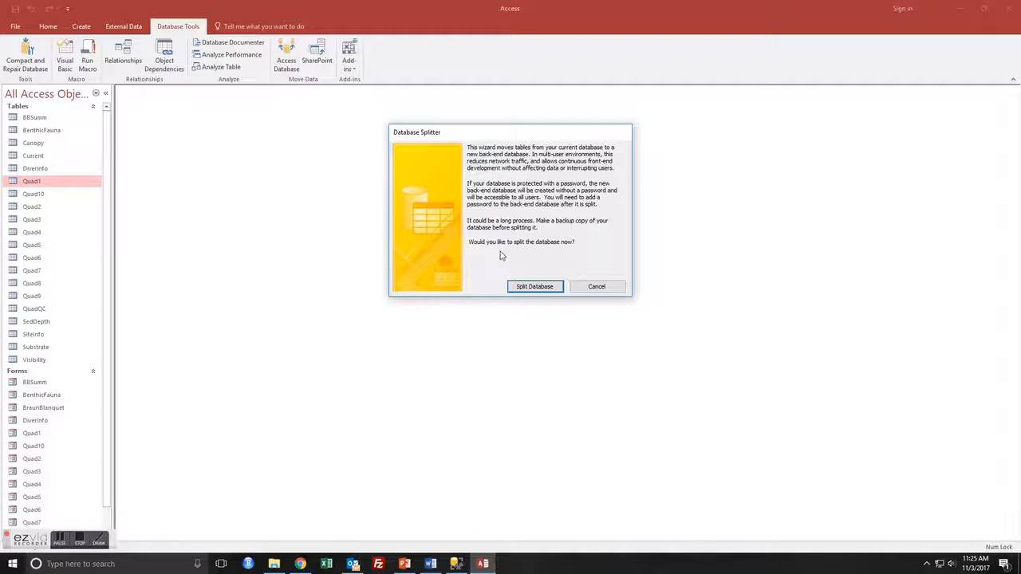
pyautogui.click(532, 289)
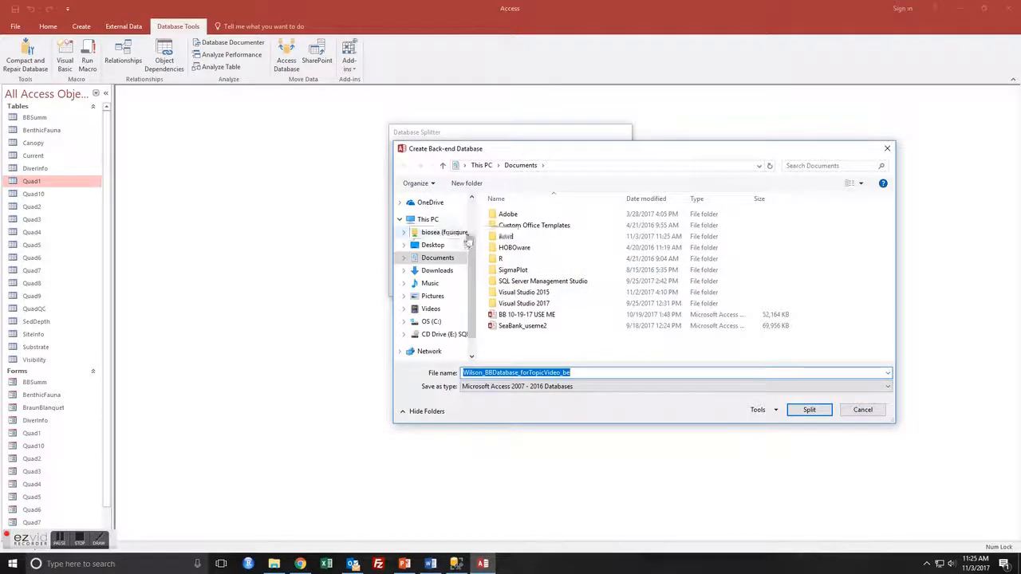
pyautogui.scroll(2, 459, 255)
pyautogui.click(435, 241)
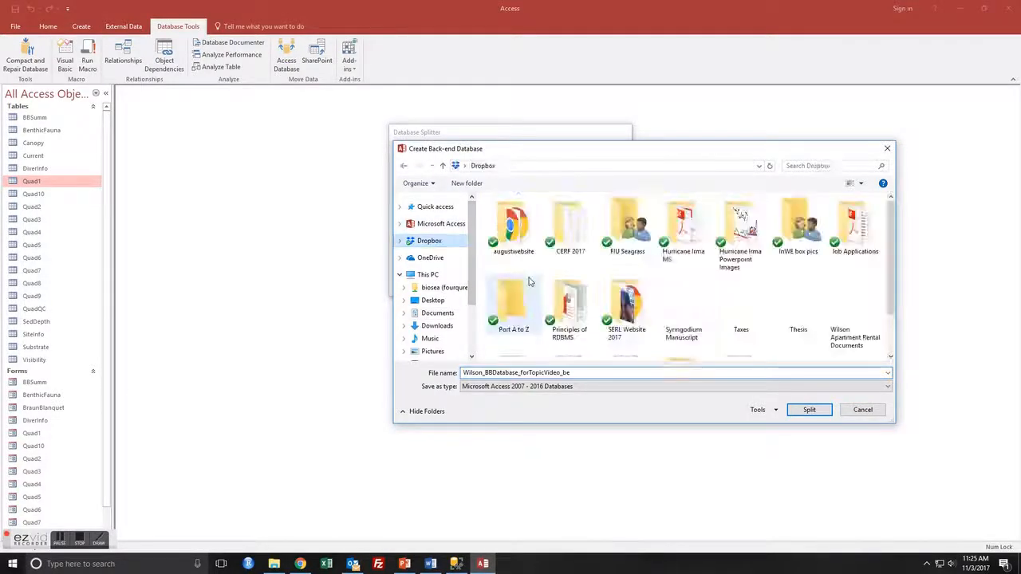
pyautogui.doubleClick(571, 303)
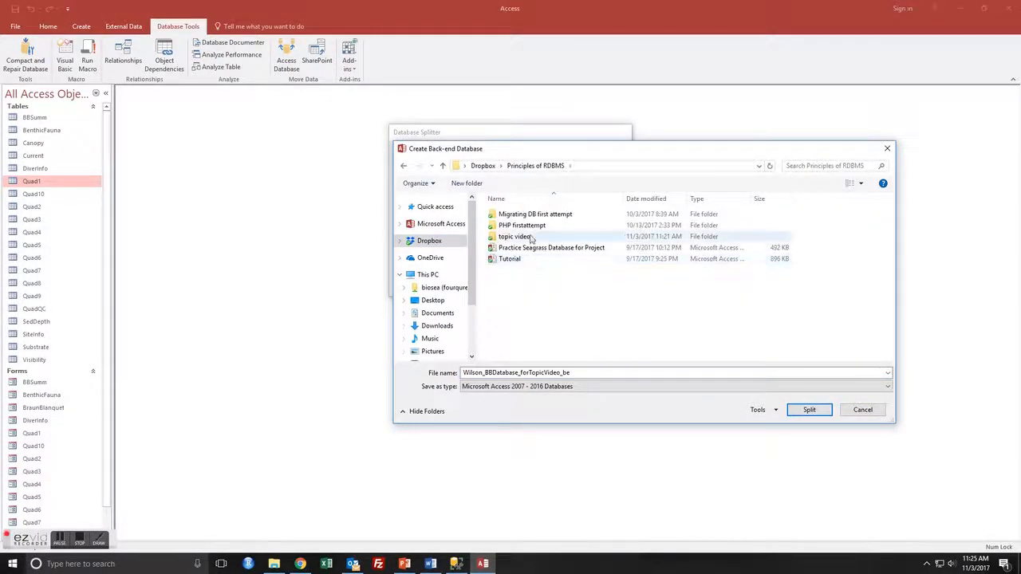
pyautogui.doubleClick(517, 236)
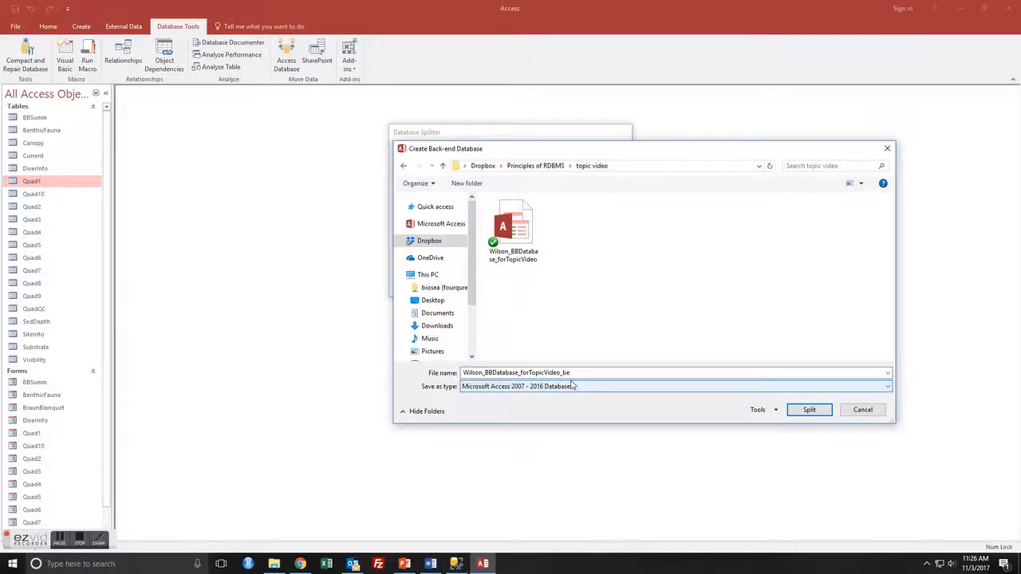
pyautogui.click(807, 409)
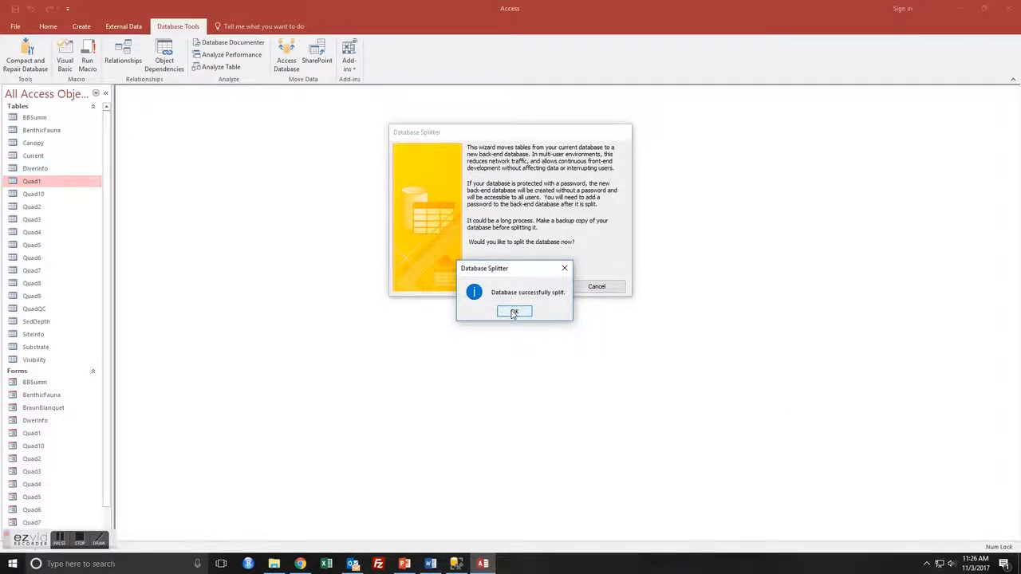
pyautogui.click(514, 312)
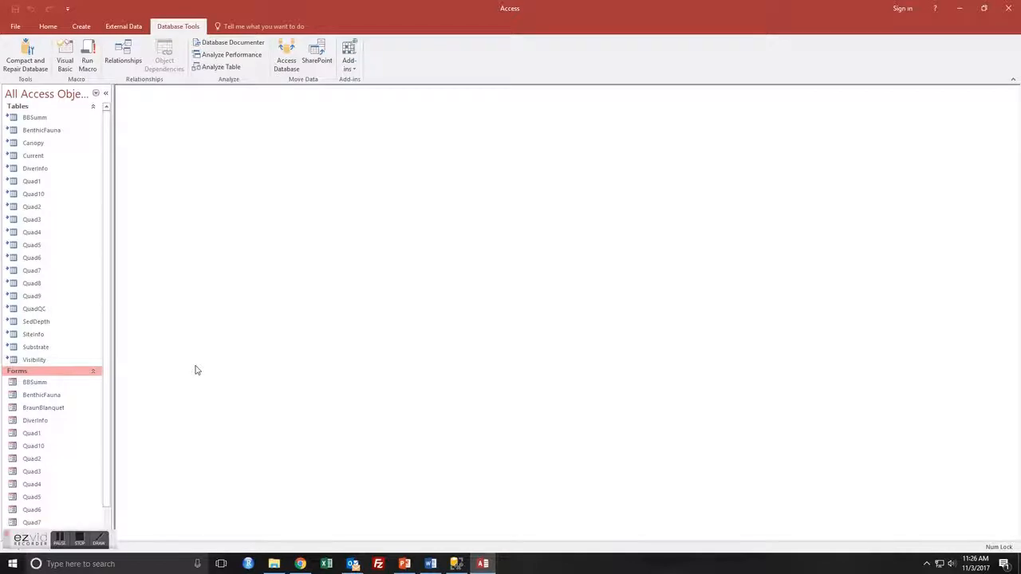
# Step: Check the BBSumm form in the split database, close it, and open the linked BBSumm table
pyautogui.doubleClick(50, 383)
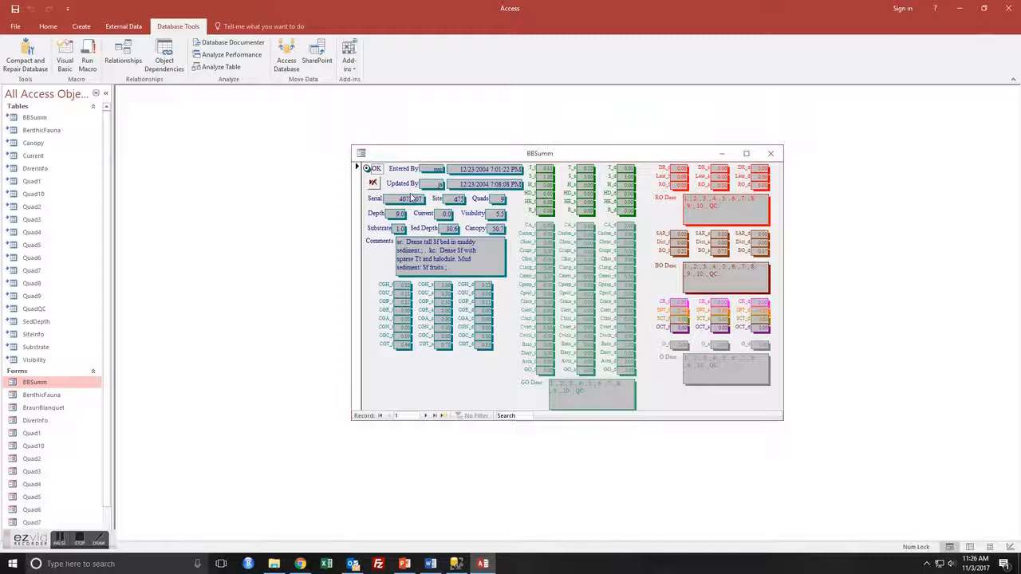
pyautogui.click(772, 154)
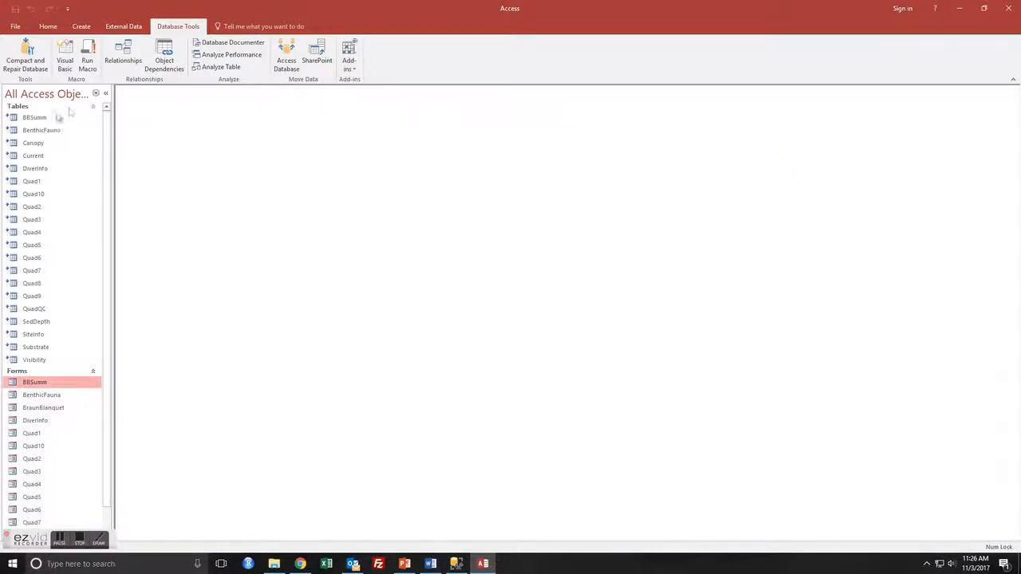
pyautogui.doubleClick(44, 117)
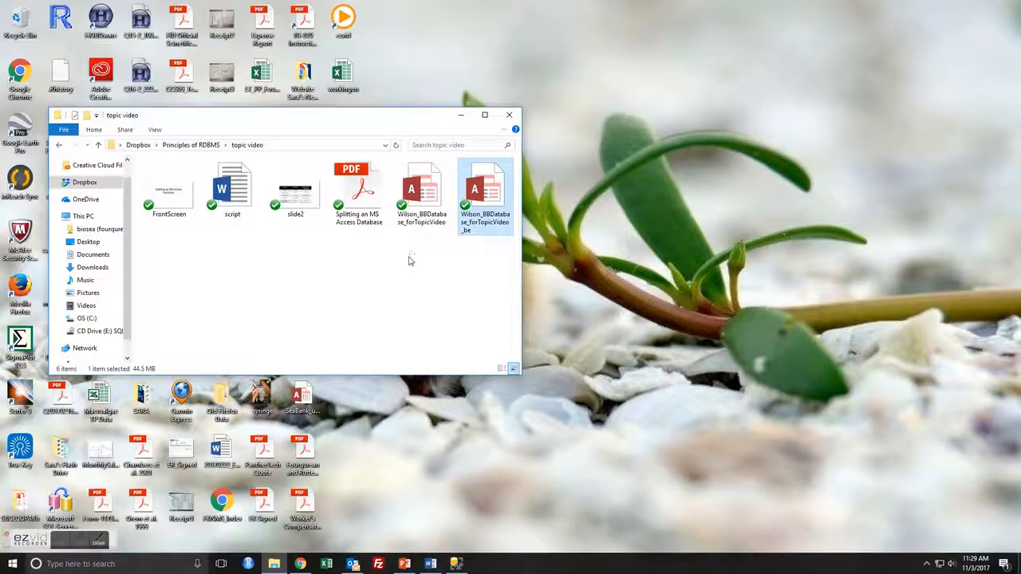
# Step: Open the back-end database (_be) from the topic video folder and view its BBSumm table
pyautogui.doubleClick(500, 186)
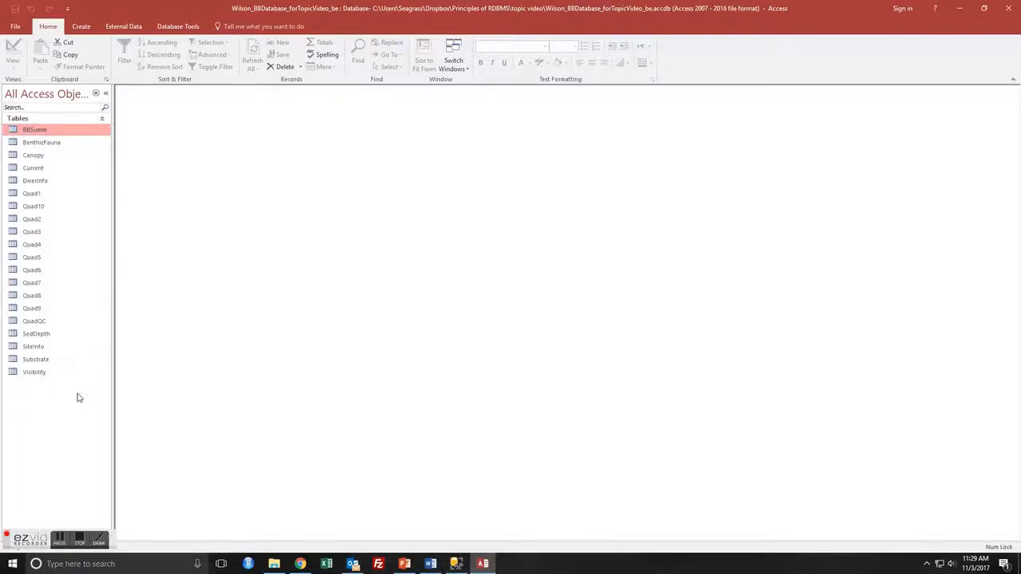
pyautogui.doubleClick(48, 131)
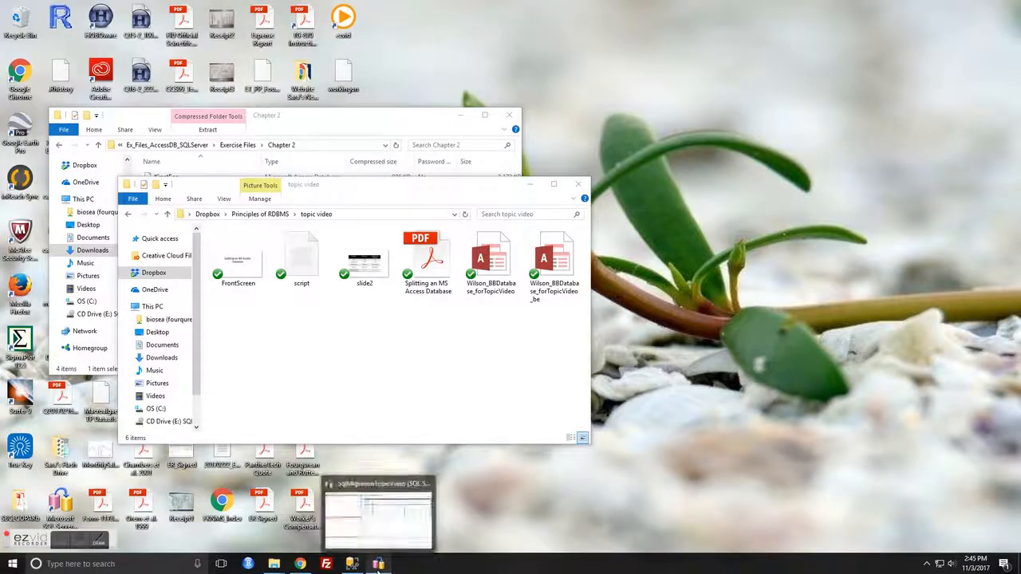
# Step: Switch to SQL Server Migration Assistant and add the back-end Access database (_be) from the topic video folder to the project
pyautogui.click(379, 566)
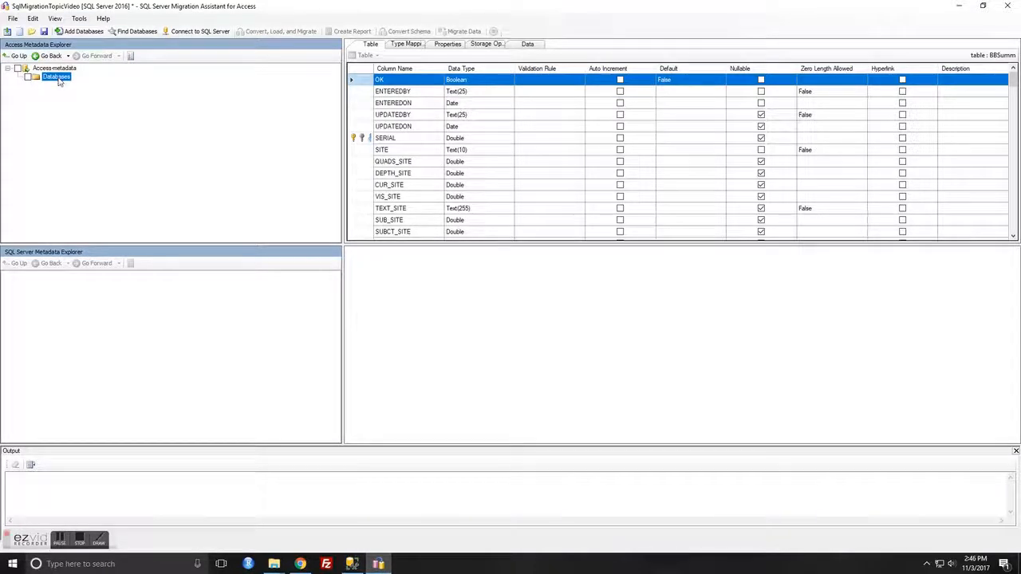
pyautogui.click(78, 31)
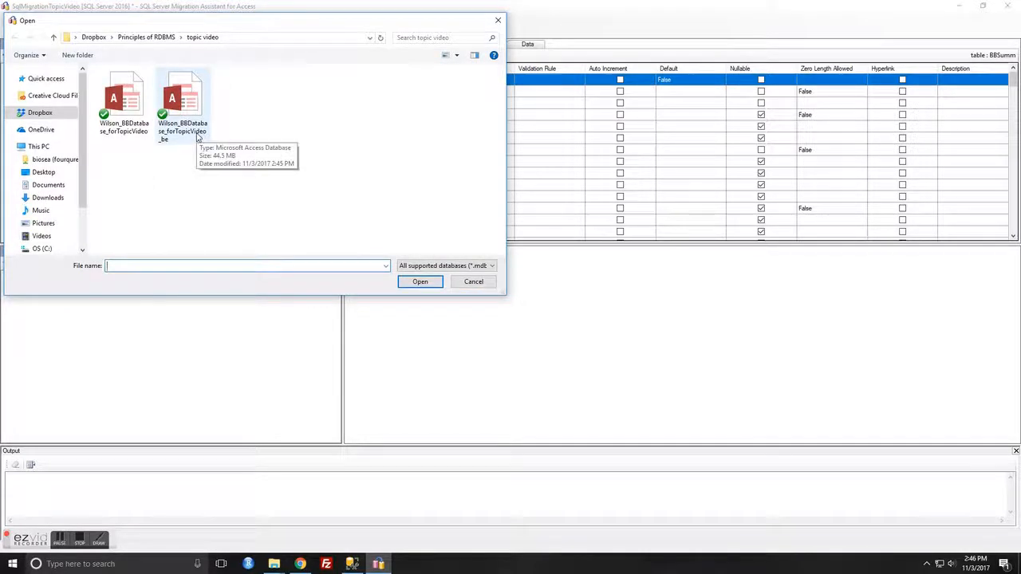
pyautogui.click(200, 94)
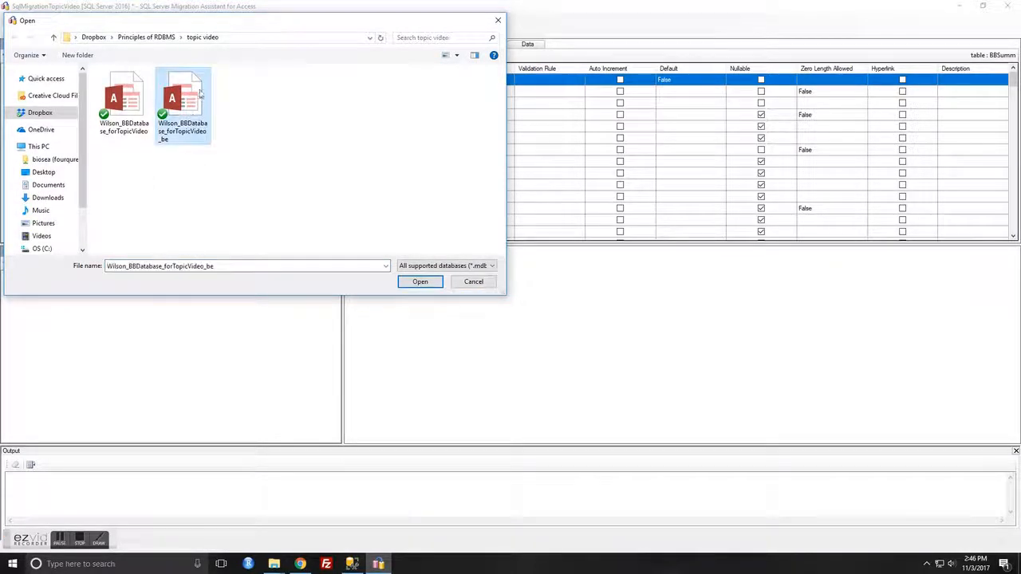
pyautogui.click(418, 283)
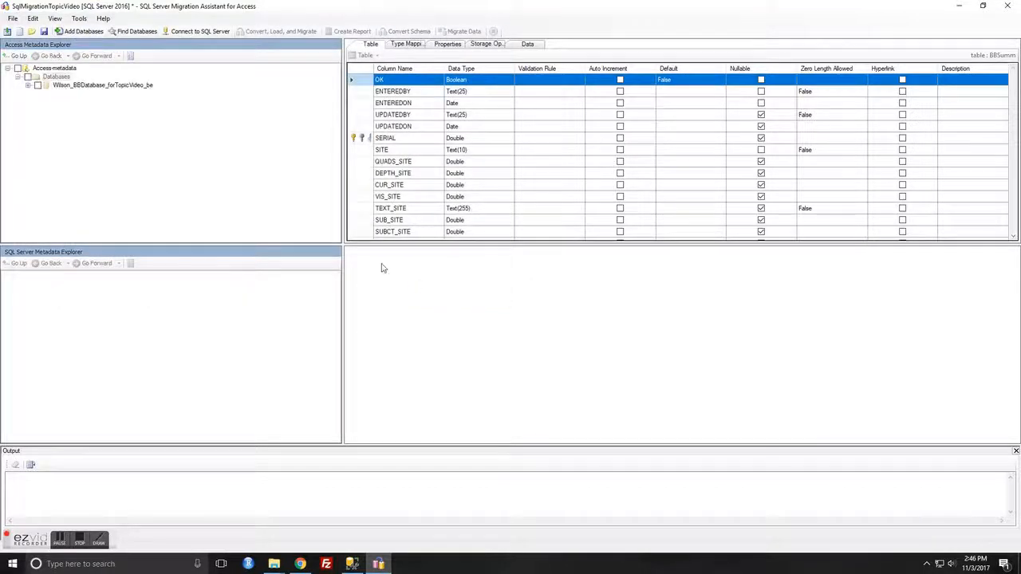
# Step: Expand the added database's tables in the Access metadata and examine the BBSumm table's column definitions
pyautogui.click(79, 86)
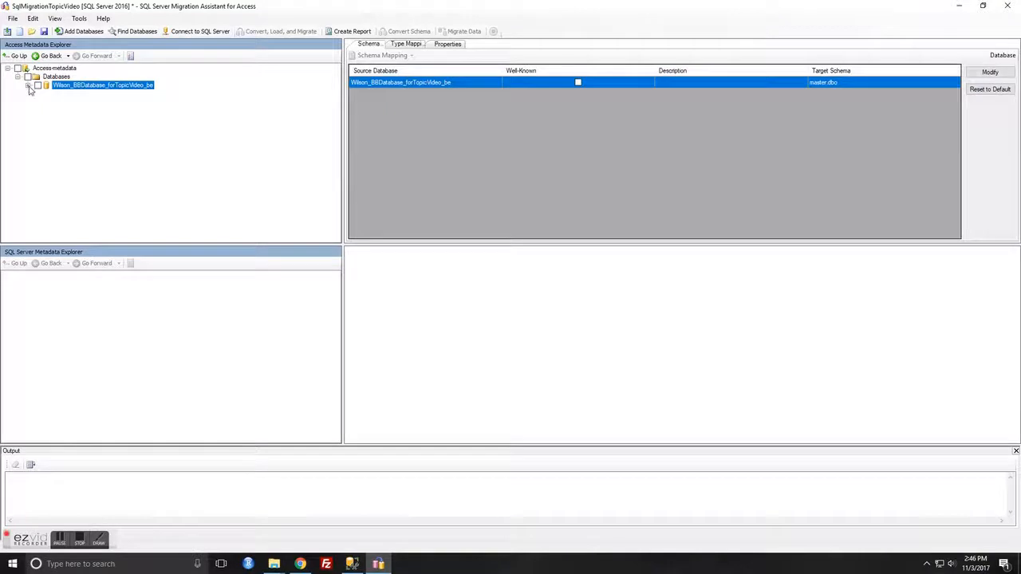
pyautogui.click(27, 86)
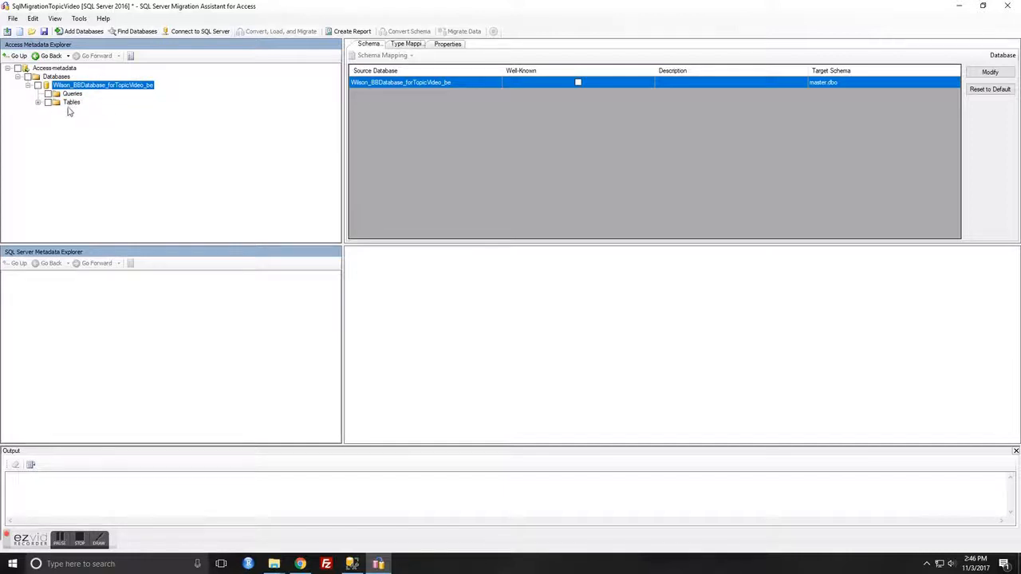
pyautogui.click(68, 103)
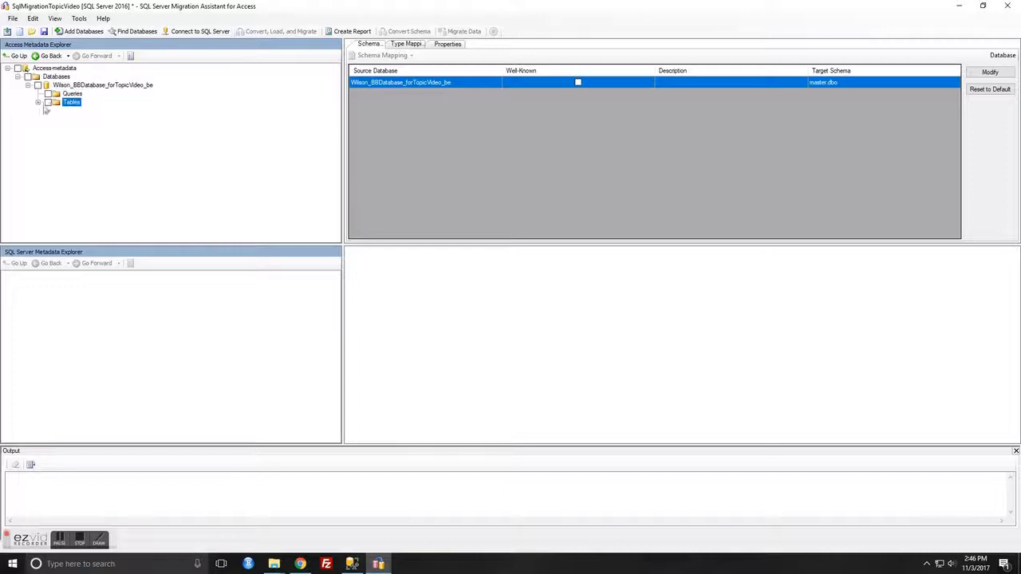
pyautogui.click(38, 103)
pyautogui.scroll(-2, 79, 116)
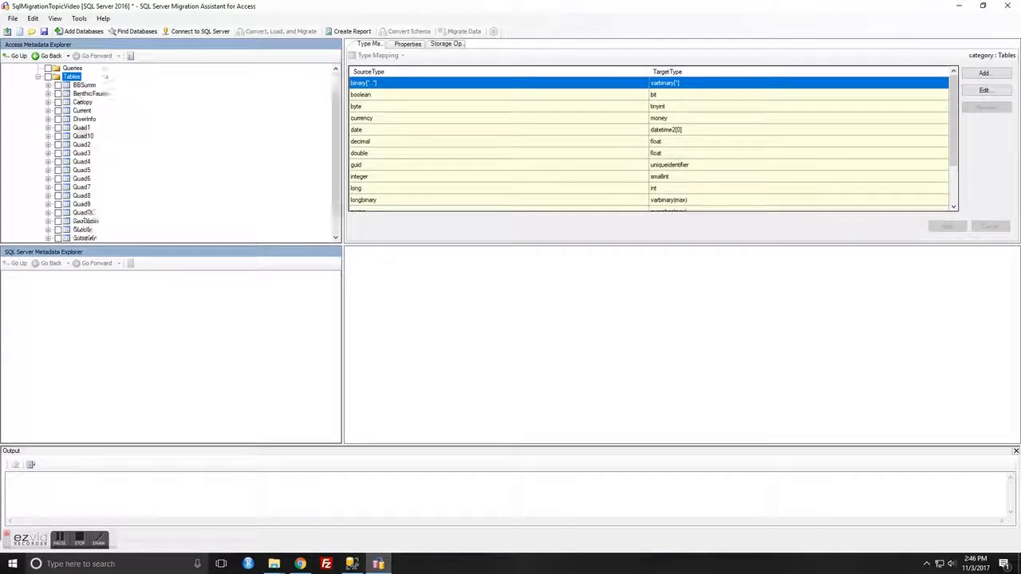
pyautogui.scroll(2, 82, 134)
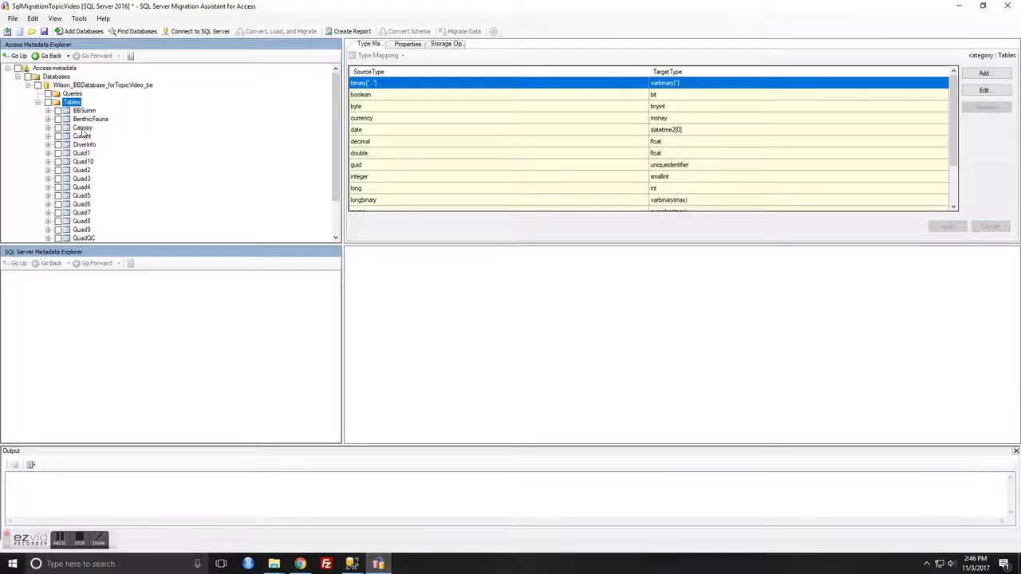
pyautogui.click(84, 112)
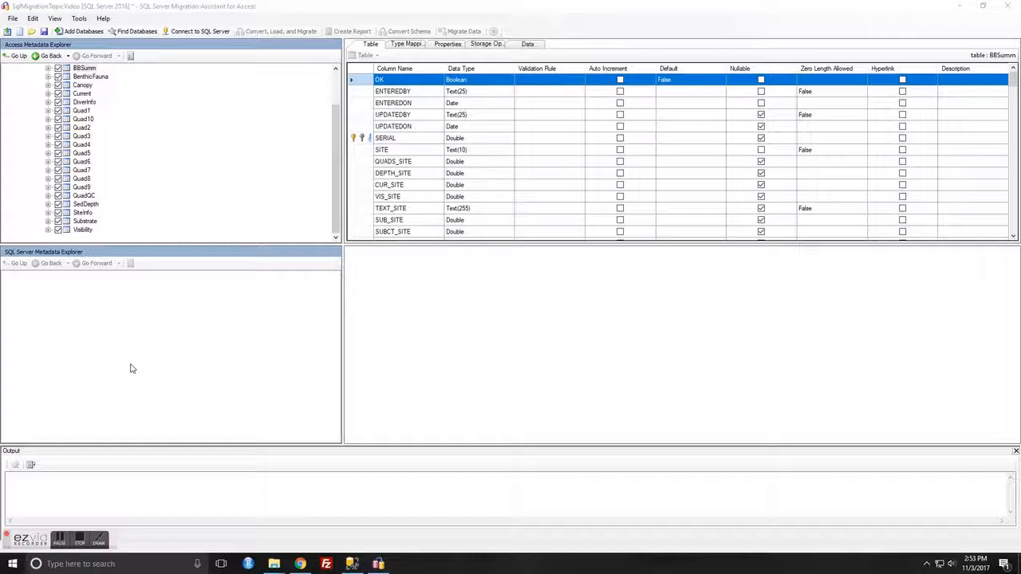
# Step: Switch to SQL Server Management Studio and create a new database named BBsumm-SSMA with the default owner
pyautogui.click(352, 564)
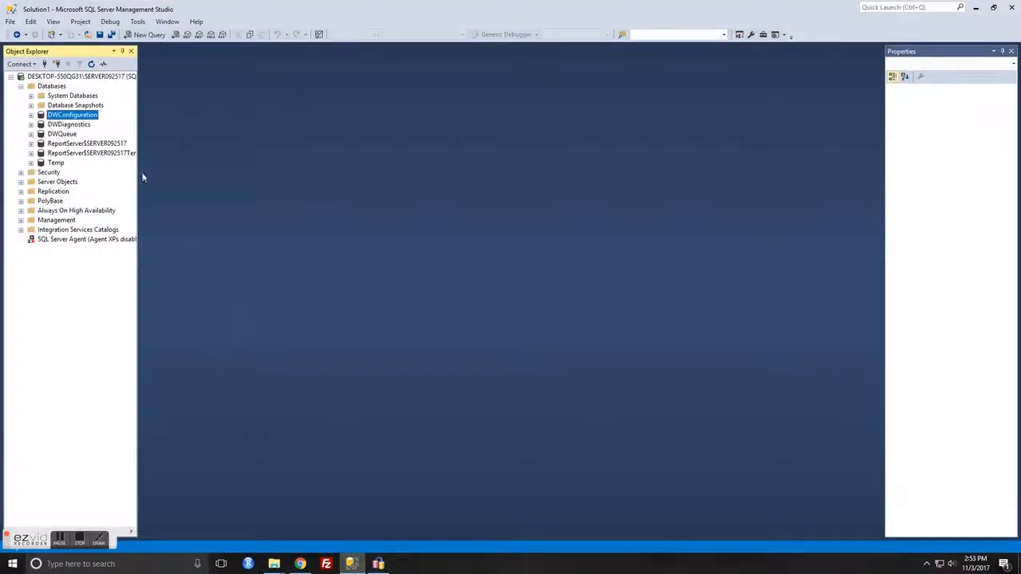
pyautogui.click(52, 86)
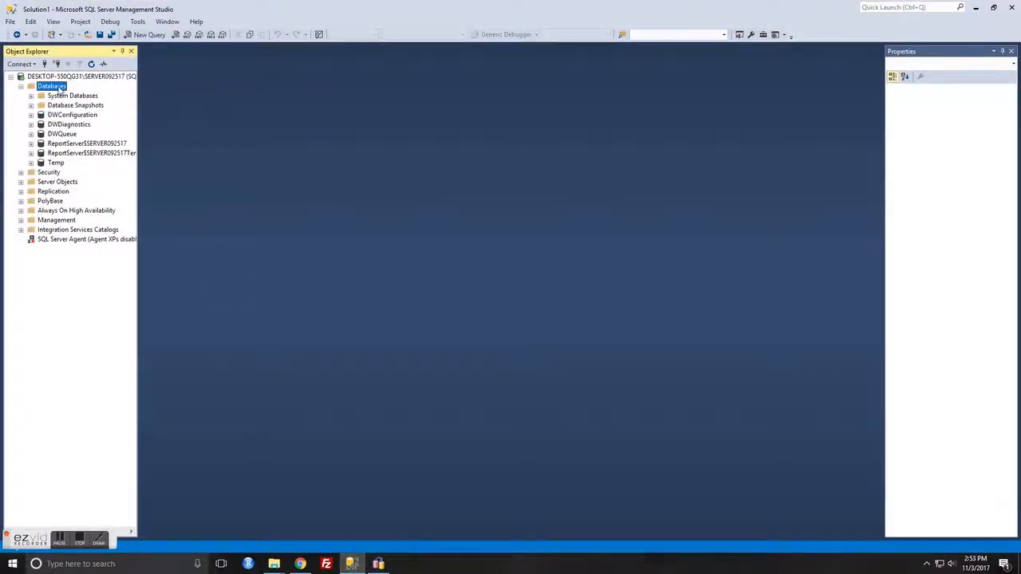
pyautogui.rightClick(59, 89)
pyautogui.click(77, 93)
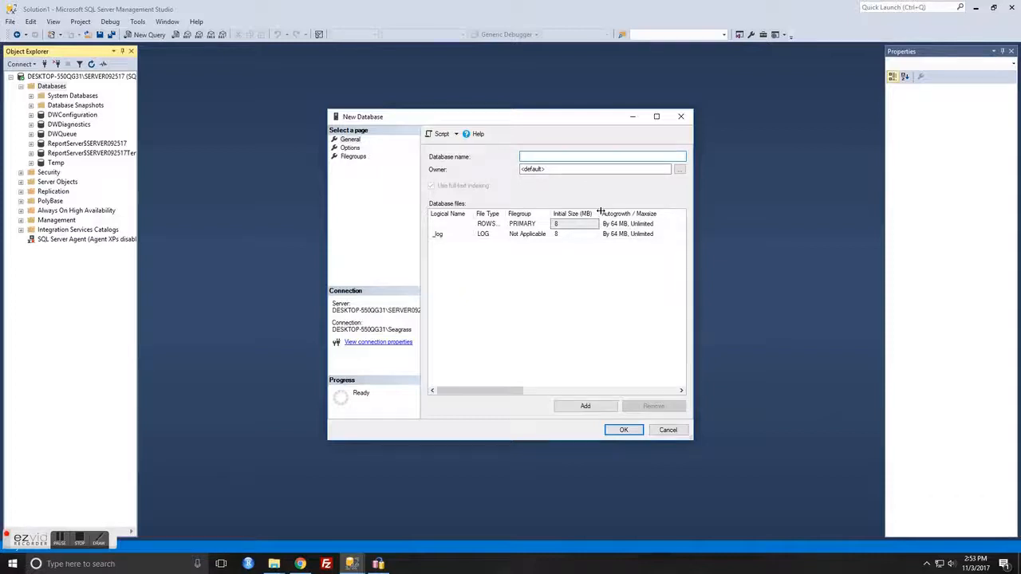
pyautogui.write('BBsurum')
pyautogui.write('-SSMA')
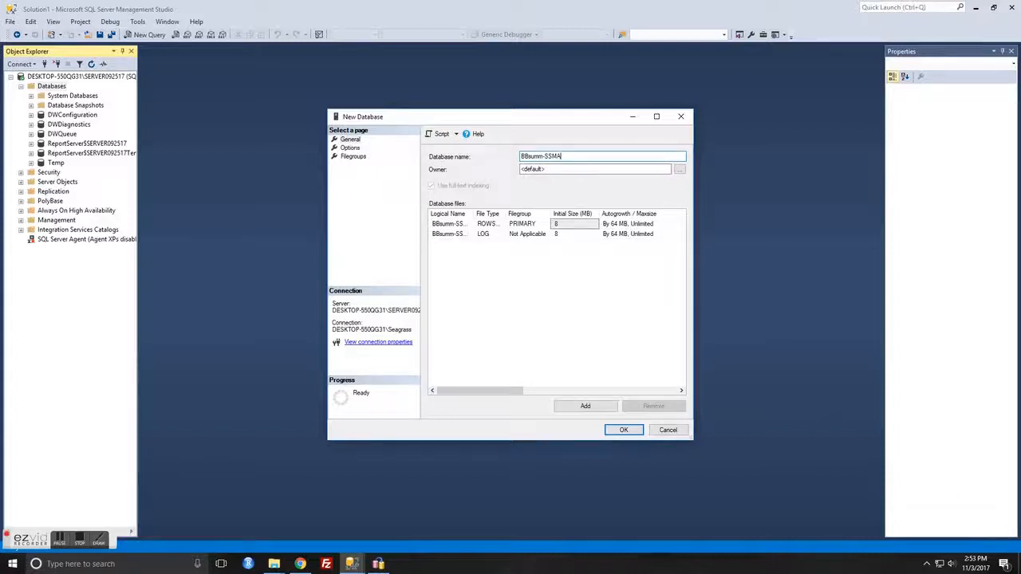
pyautogui.click(625, 431)
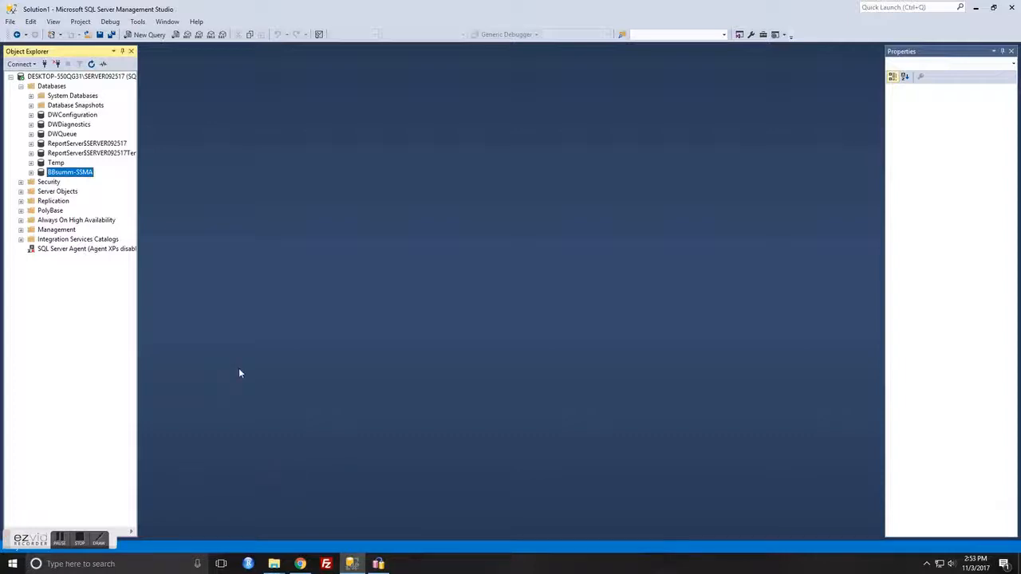
# Step: Switch to SQL Server Migration Assistant and connect to server DESKTOP-550QG31\SERVER092517, database BBsumm-SSMA, with Windows Authentication
pyautogui.click(384, 565)
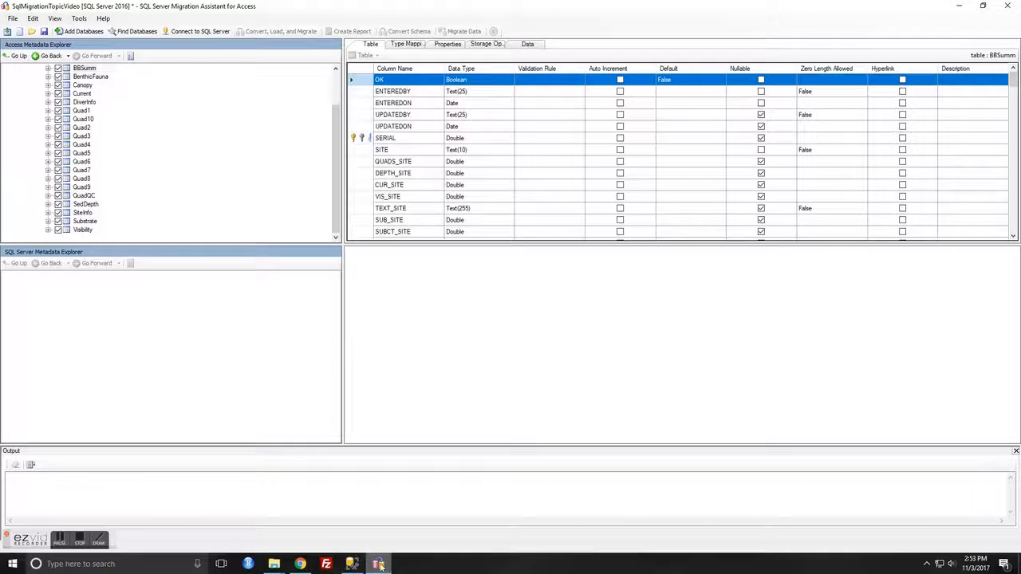
pyautogui.click(64, 543)
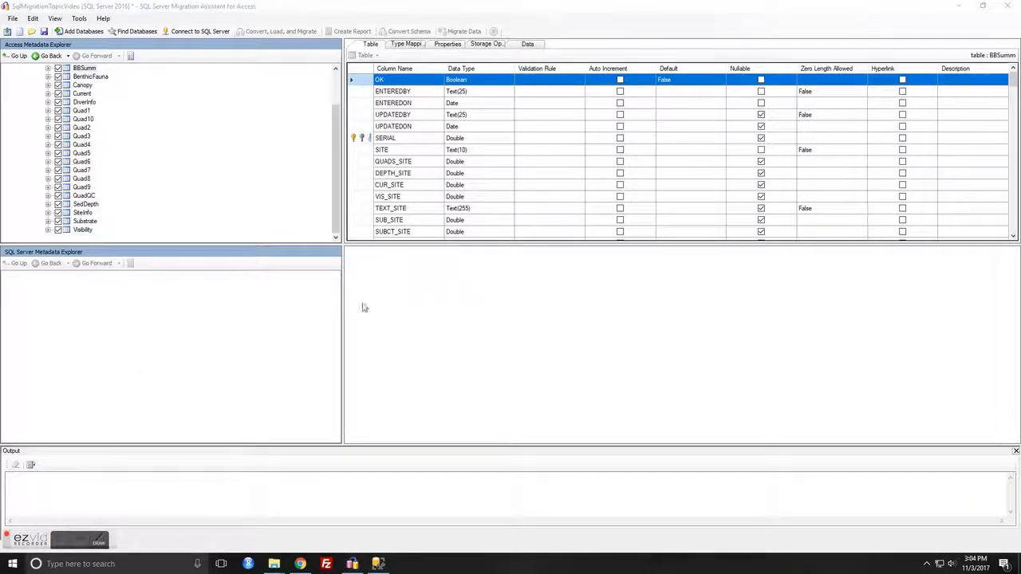
pyautogui.click(152, 303)
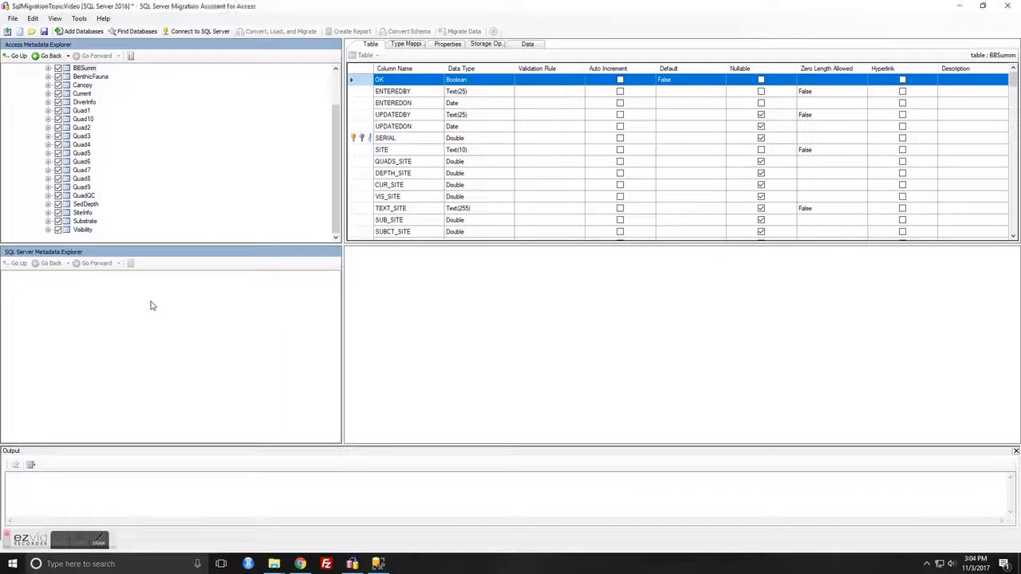
pyautogui.click(12, 18)
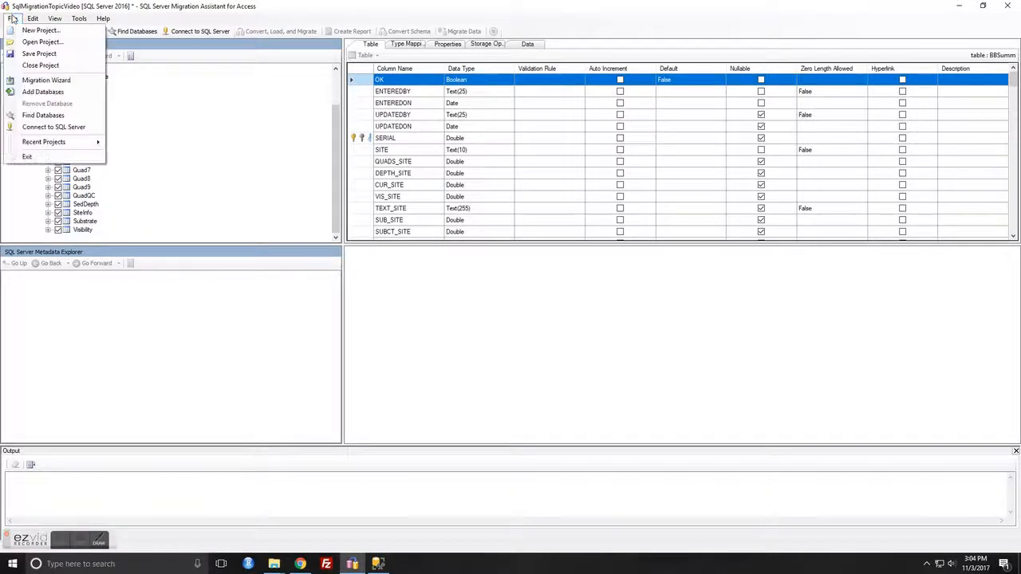
pyautogui.click(25, 130)
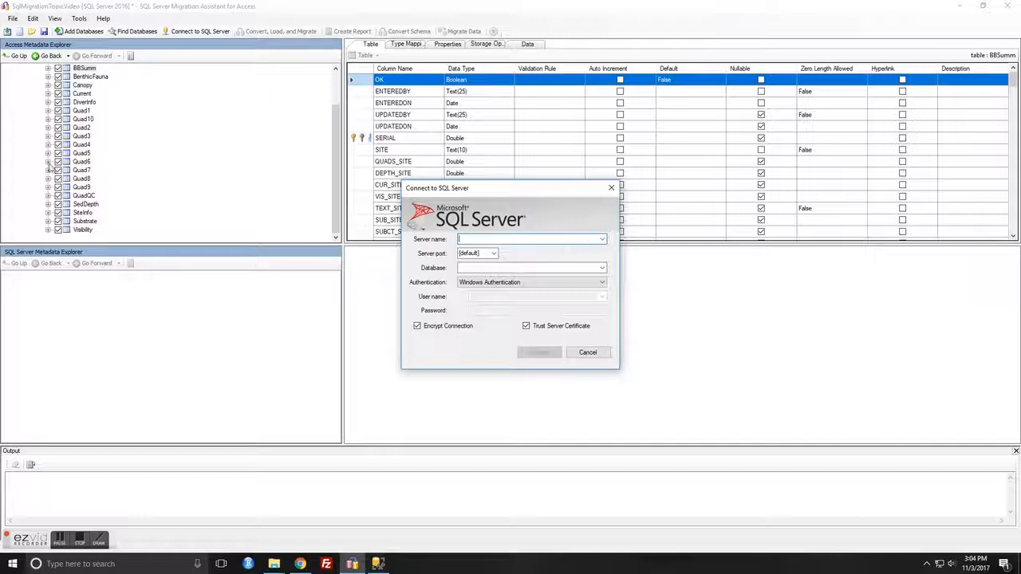
pyautogui.write('DESKTOP-550QG31\\SERVER092517')
pyautogui.click(493, 268)
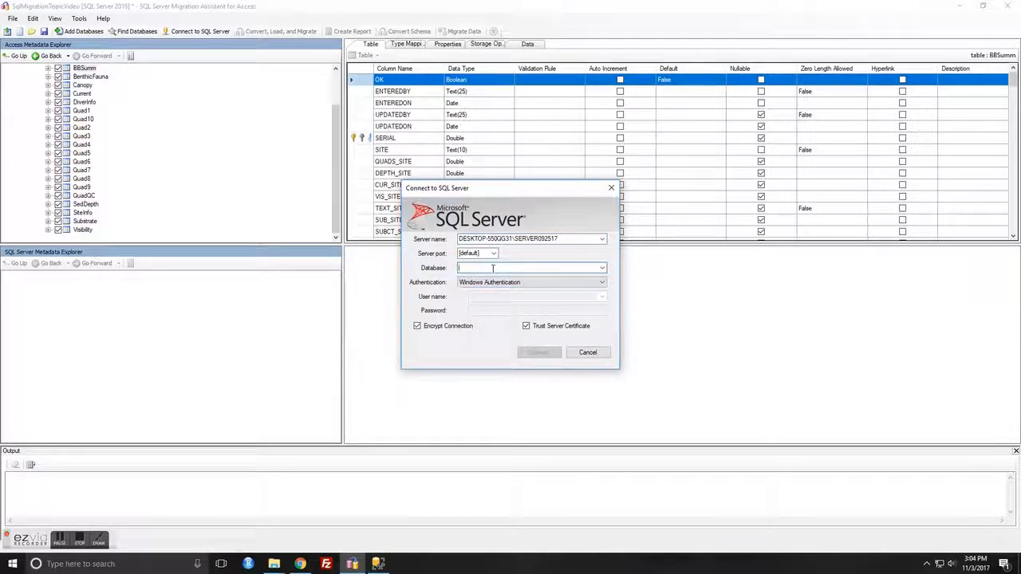
pyautogui.write('BBsumm')
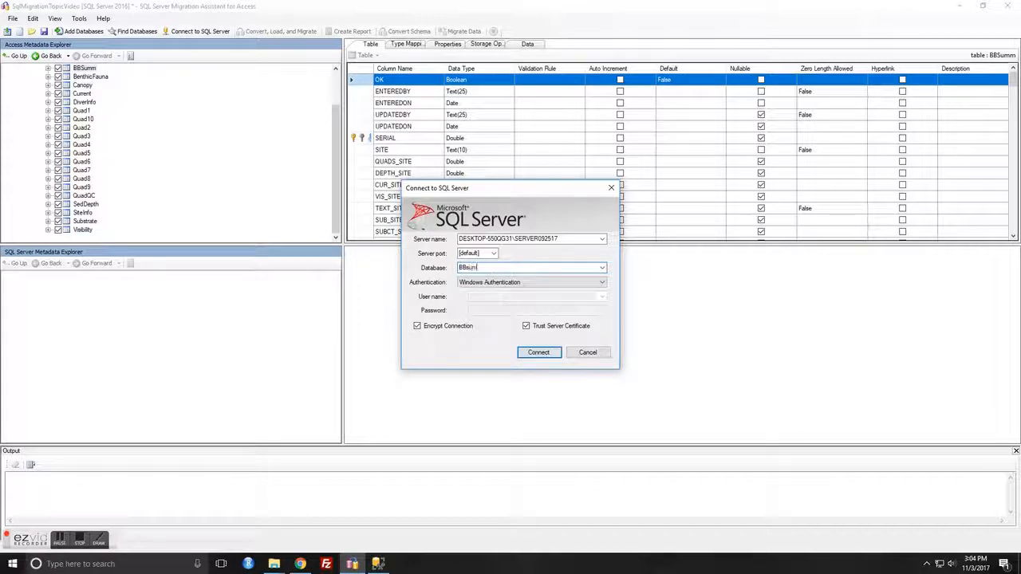
pyautogui.write('-SSMA')
pyautogui.click(536, 353)
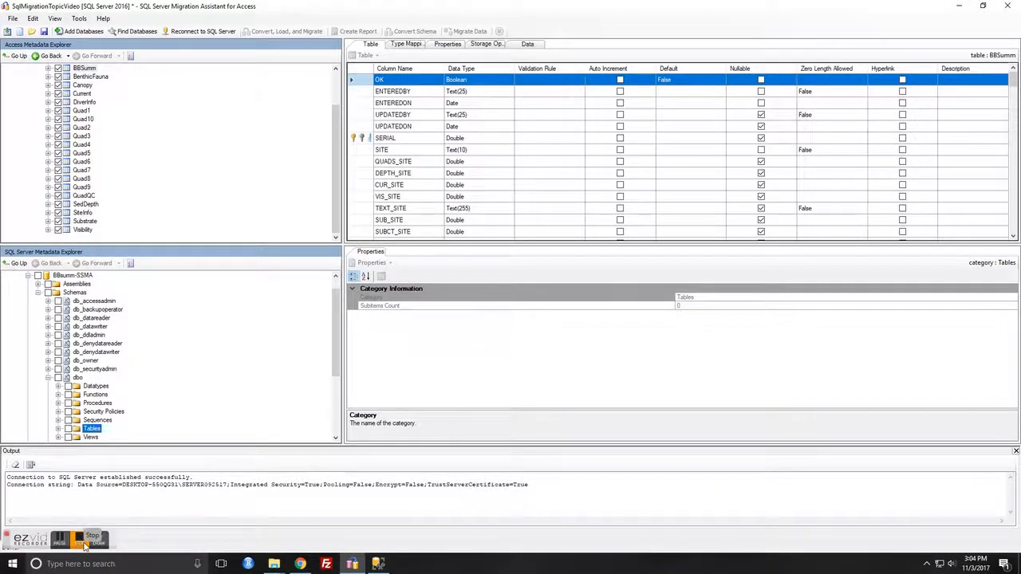
# Step: Create a conversion report for the BBSumm table, review its conversion statistics and warnings, and close the report
pyautogui.click(84, 542)
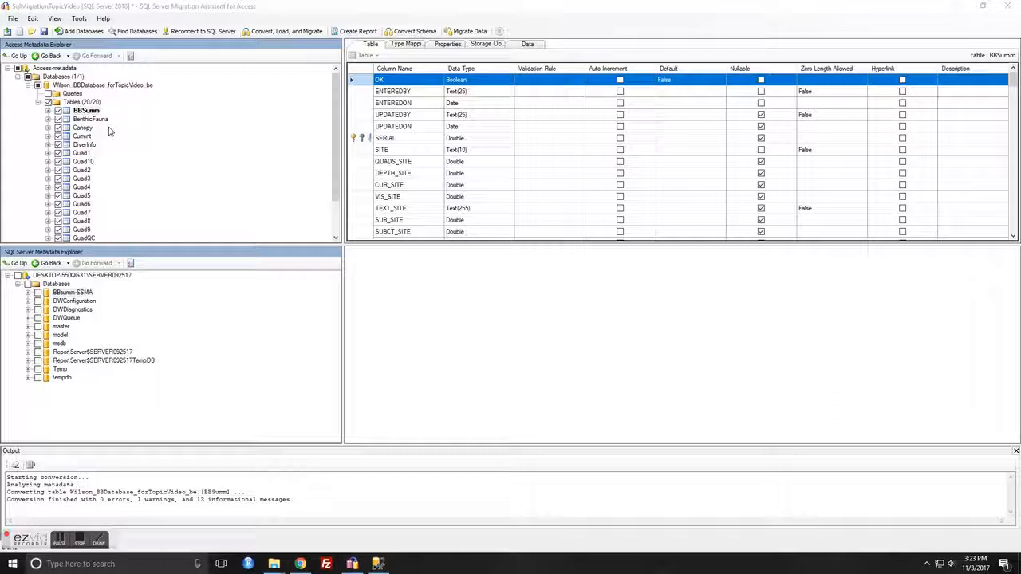
pyautogui.click(357, 33)
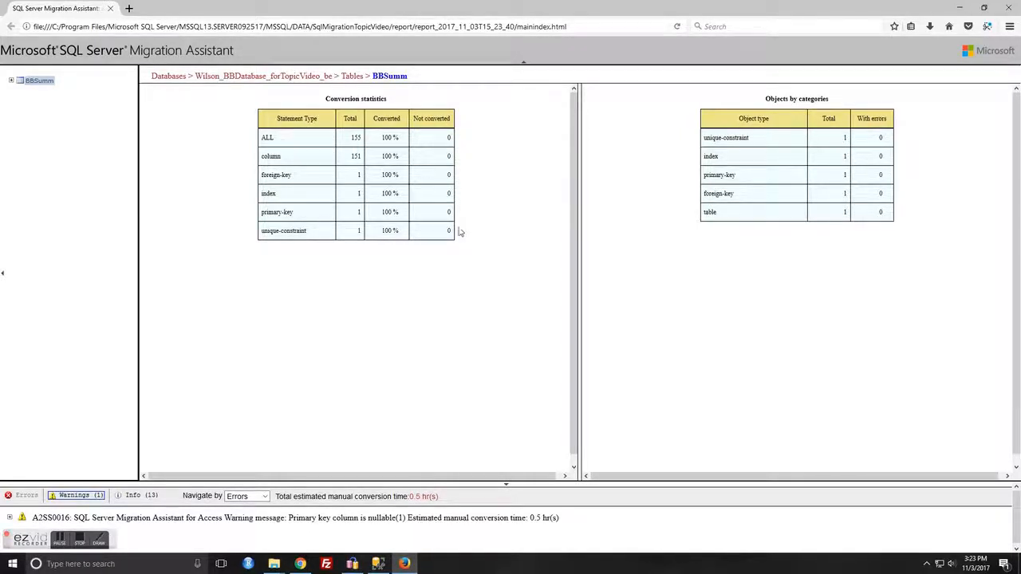
pyautogui.click(1010, 10)
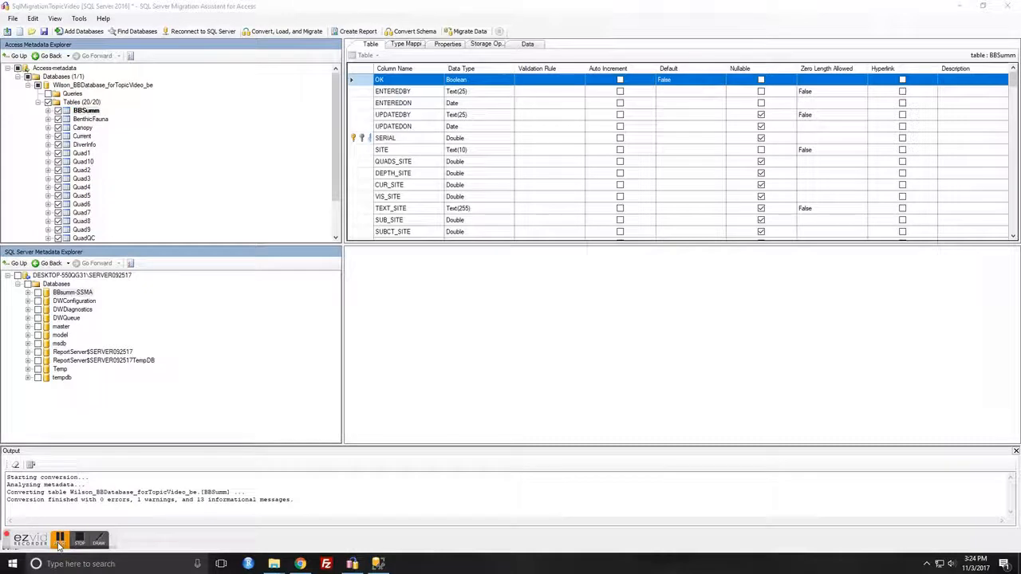
pyautogui.click(59, 542)
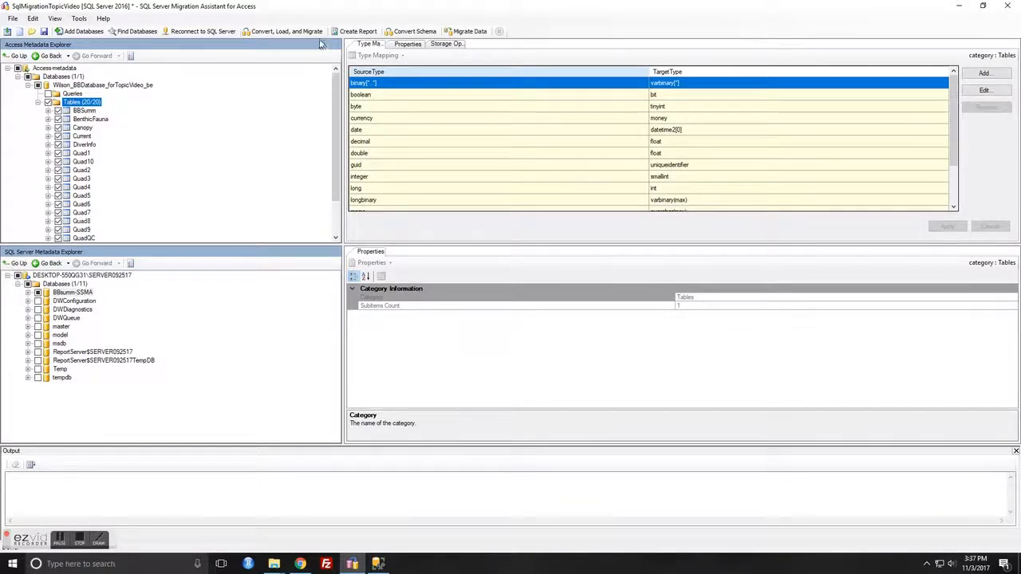
# Step: Convert, load and migrate all selected Access tables, reviewing the table list and accepting the synchronization with the database
pyautogui.click(296, 32)
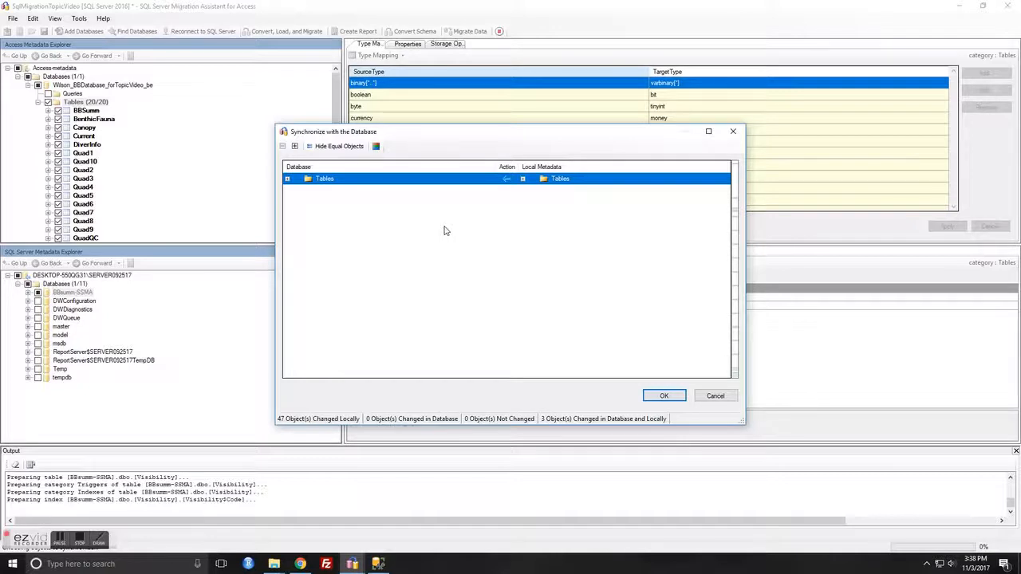
pyautogui.click(287, 179)
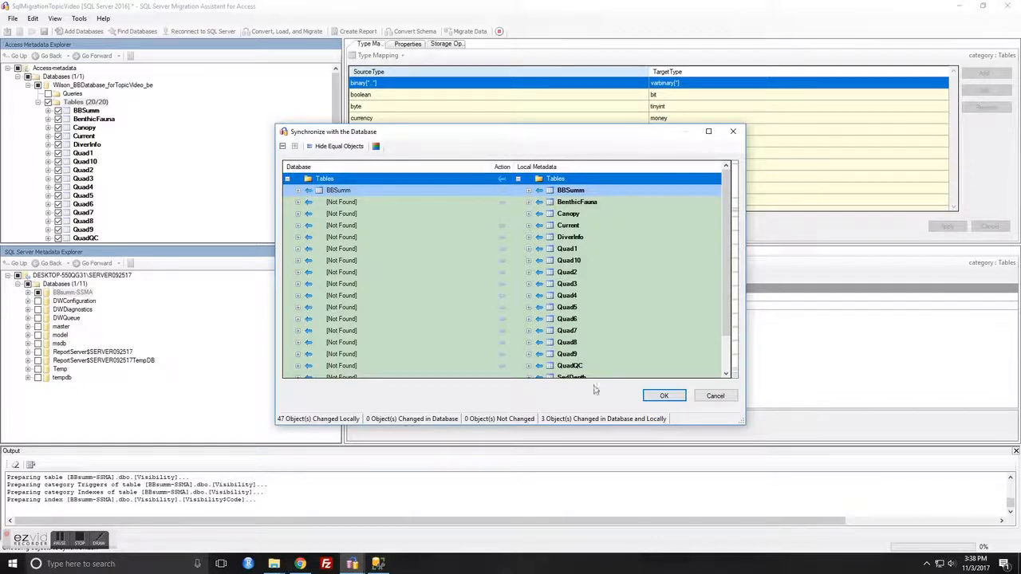
pyautogui.click(674, 397)
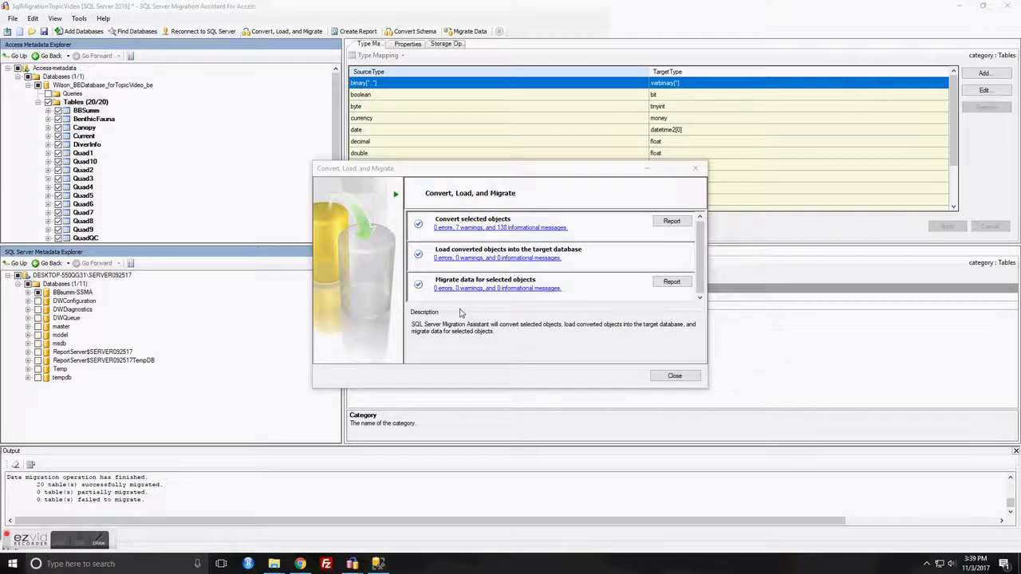
# Step: Review the data migration report's row counts and success rates for every table, and close the report and migration summary
pyautogui.click(679, 285)
pyautogui.click(678, 284)
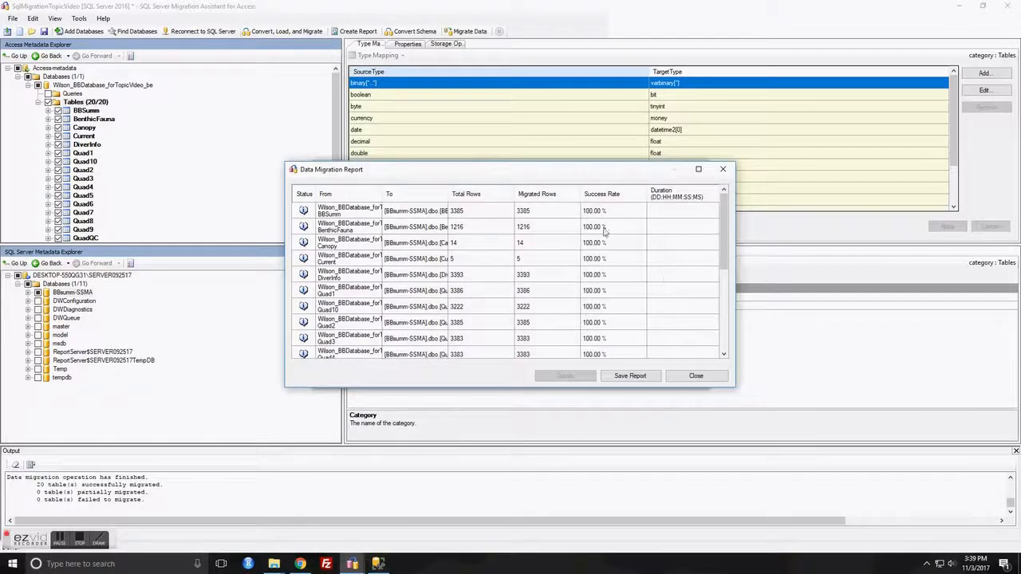
pyautogui.scroll(-4, 621, 248)
pyautogui.scroll(4, 618, 323)
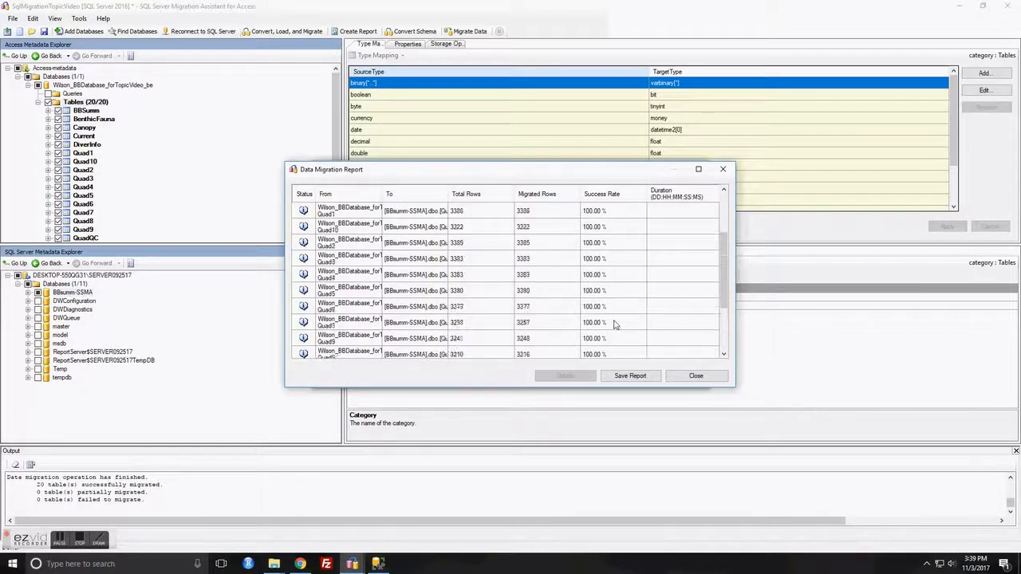
pyautogui.click(694, 377)
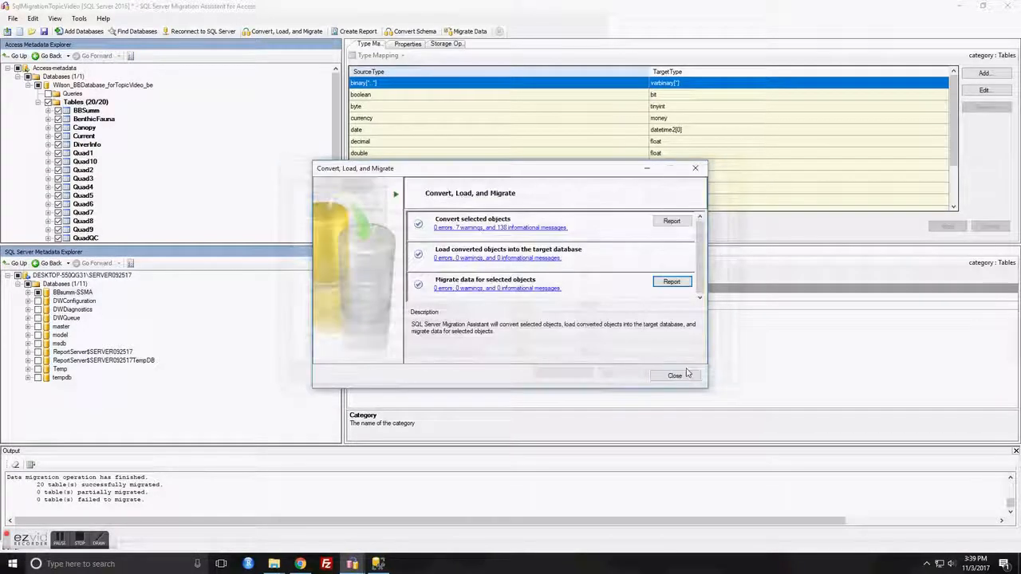
pyautogui.click(677, 377)
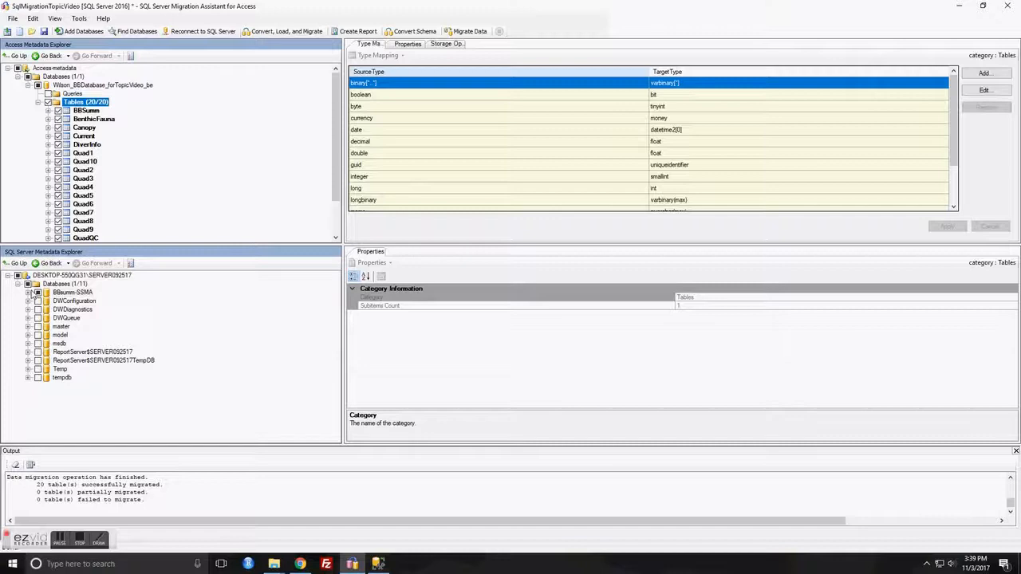
# Step: Expand the BBsumm-SSMA schemas in the SQL Server metadata and examine the tables under dbo
pyautogui.click(28, 293)
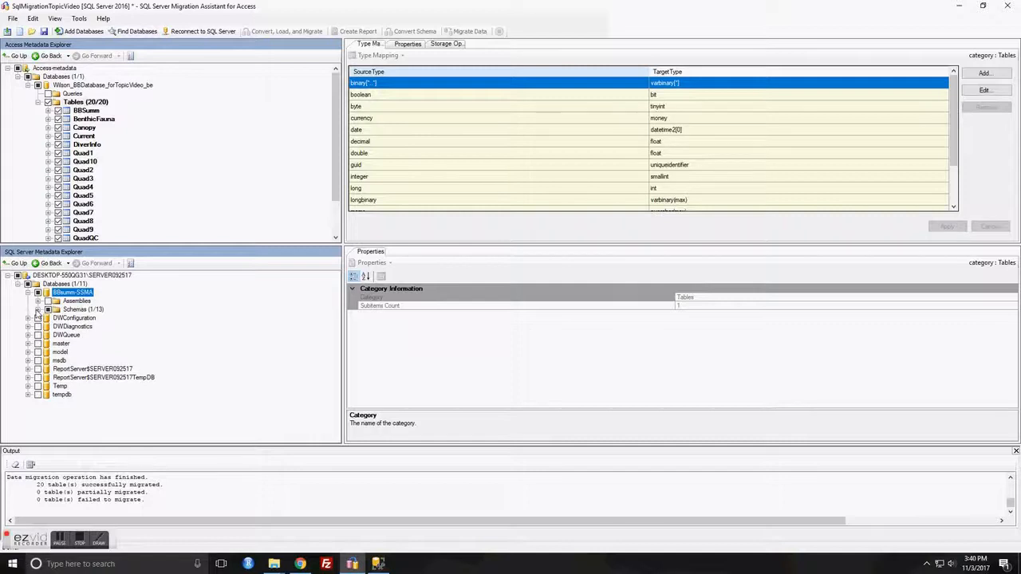
pyautogui.click(38, 310)
pyautogui.scroll(-3, 177, 349)
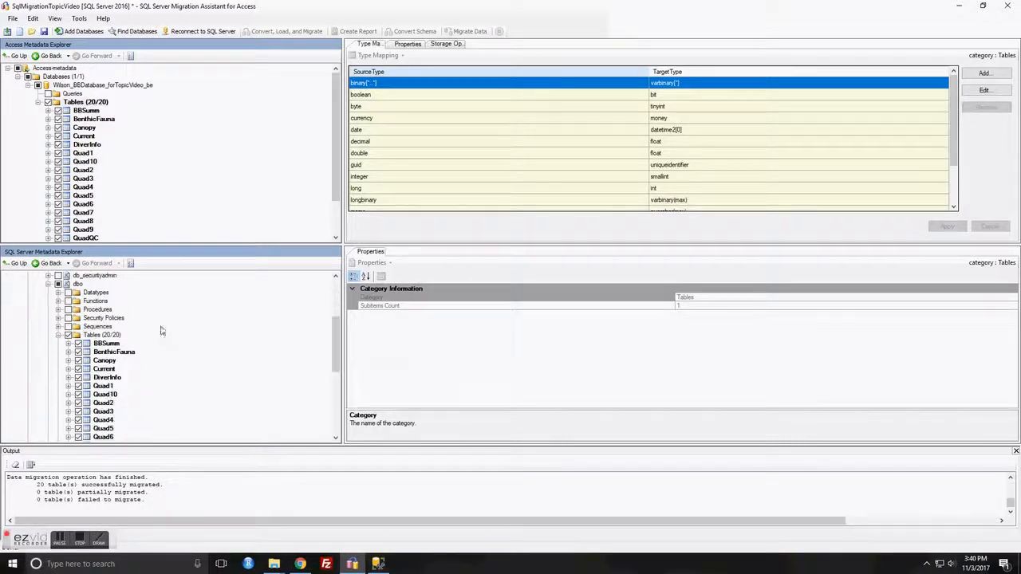
pyautogui.scroll(-4, 128, 331)
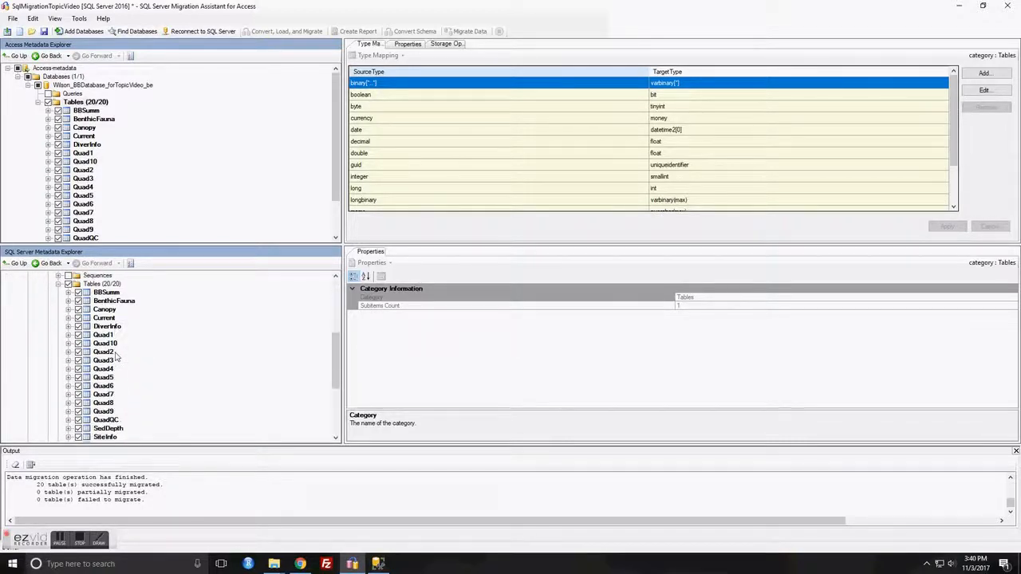
pyautogui.scroll(4, 117, 372)
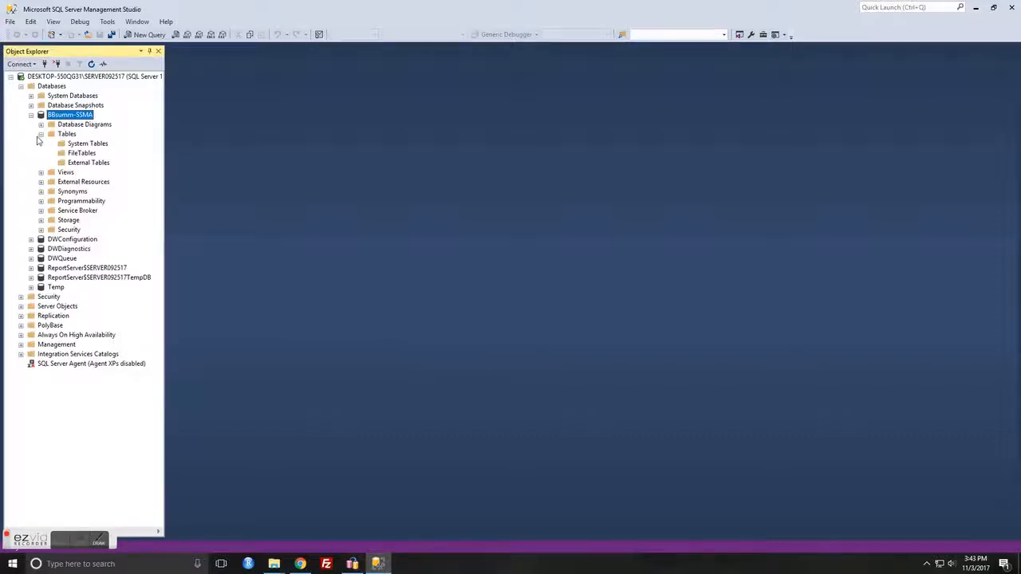
# Step: In SQL Server Management Studio, refresh the BBsumm-SSMA tables and select the top 1000 rows of dbo.BBSumm
pyautogui.rightClick(64, 135)
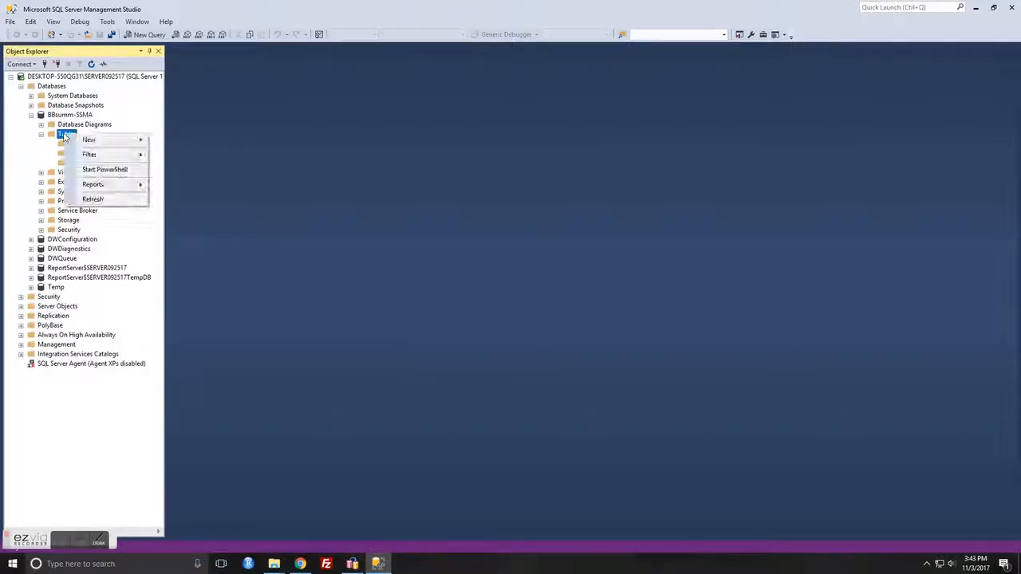
pyautogui.click(112, 200)
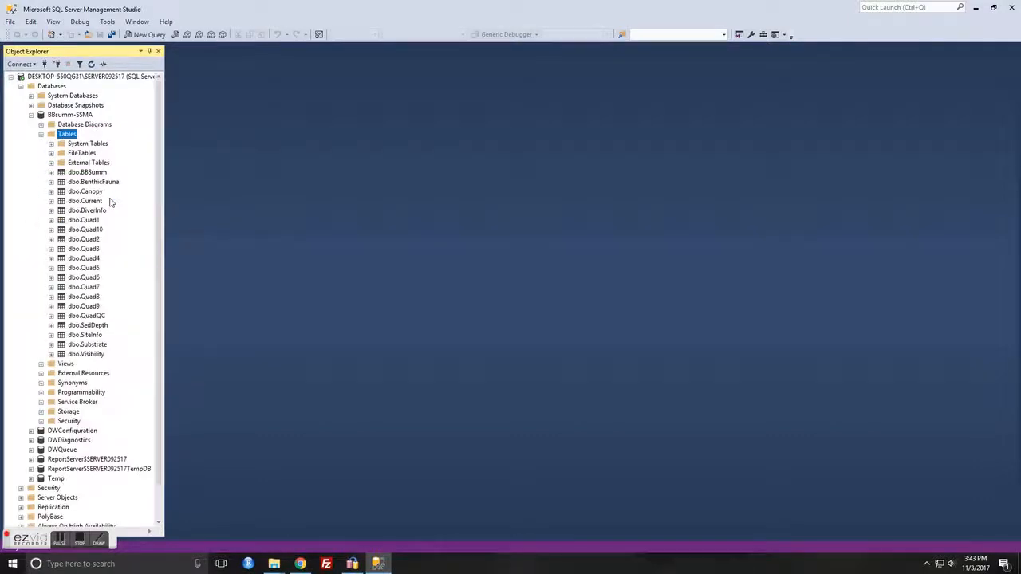
pyautogui.click(90, 174)
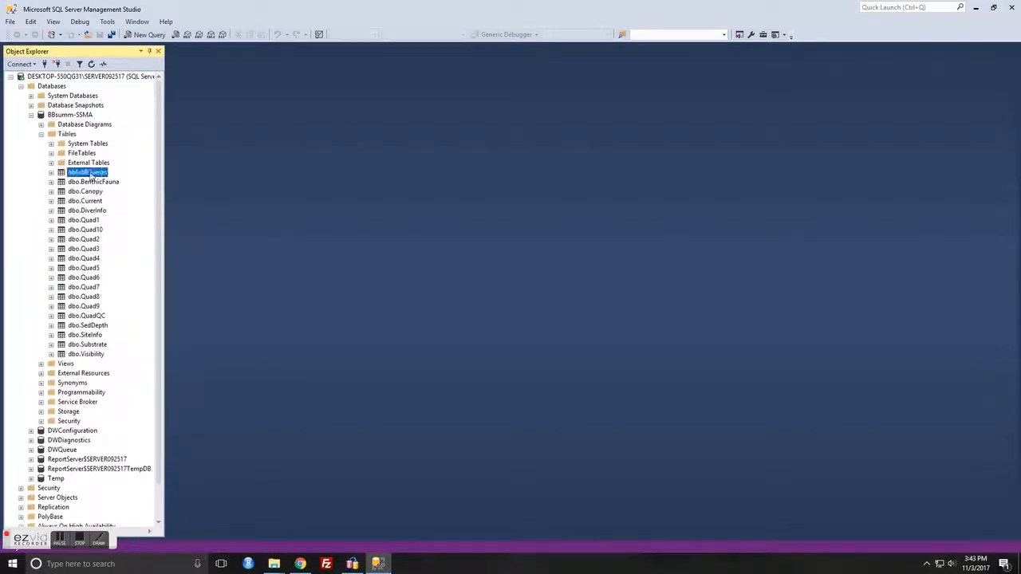
pyautogui.rightClick(90, 174)
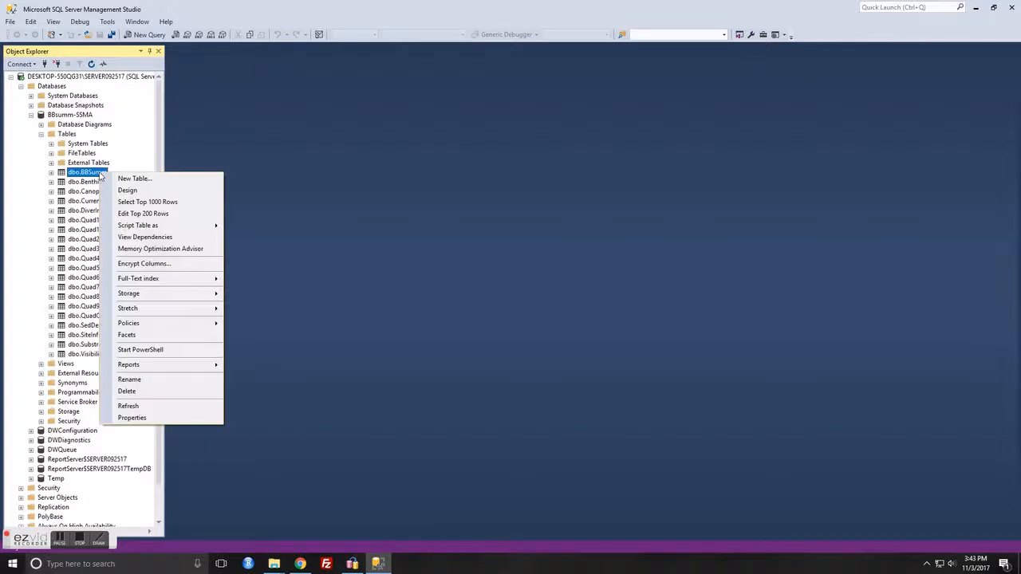
pyautogui.click(105, 202)
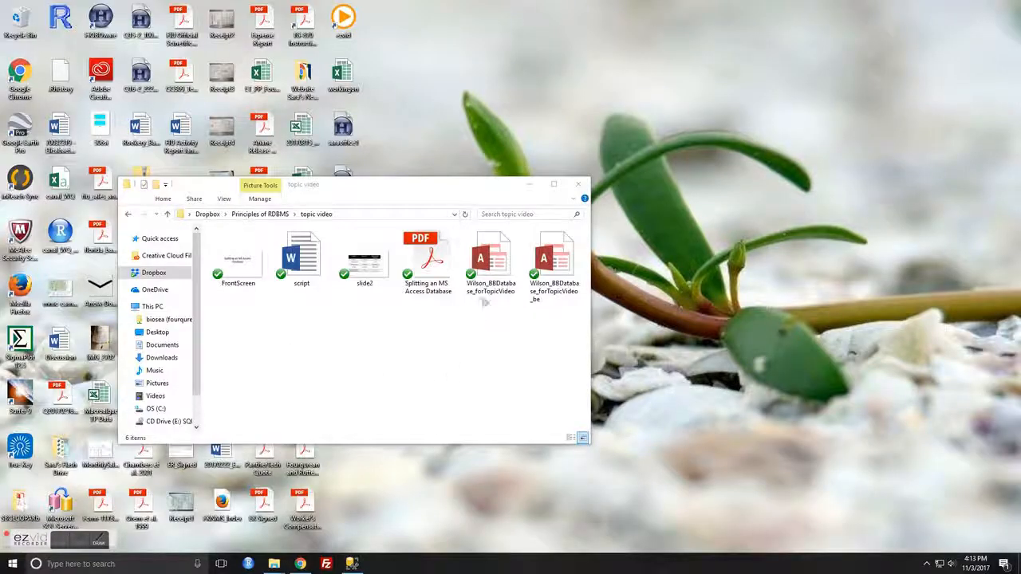
# Step: Open the front-end Access database from the topic video folder, look over its linked tables and forms, and close it
pyautogui.click(487, 268)
pyautogui.doubleClick(488, 270)
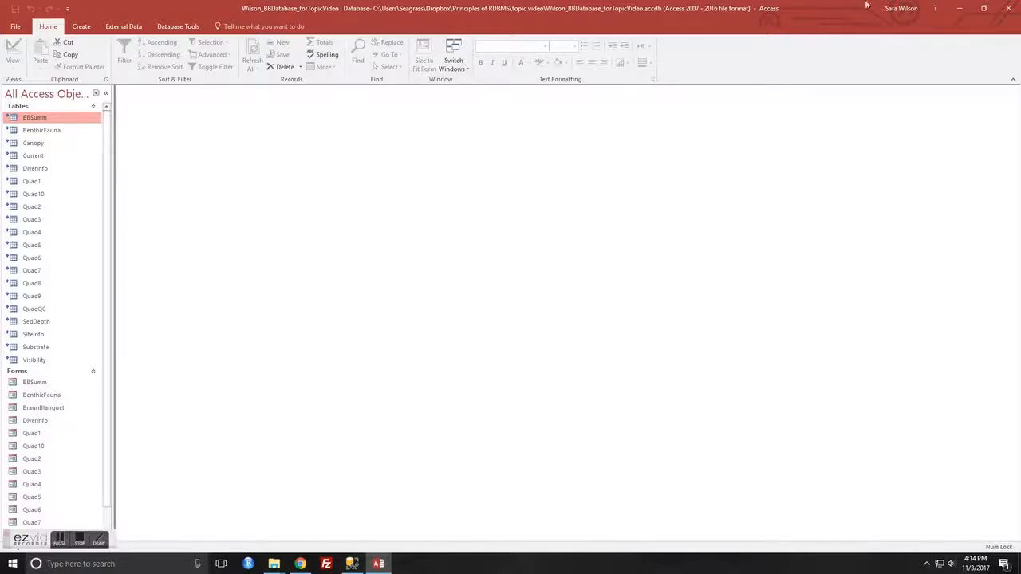
pyautogui.click(1017, 6)
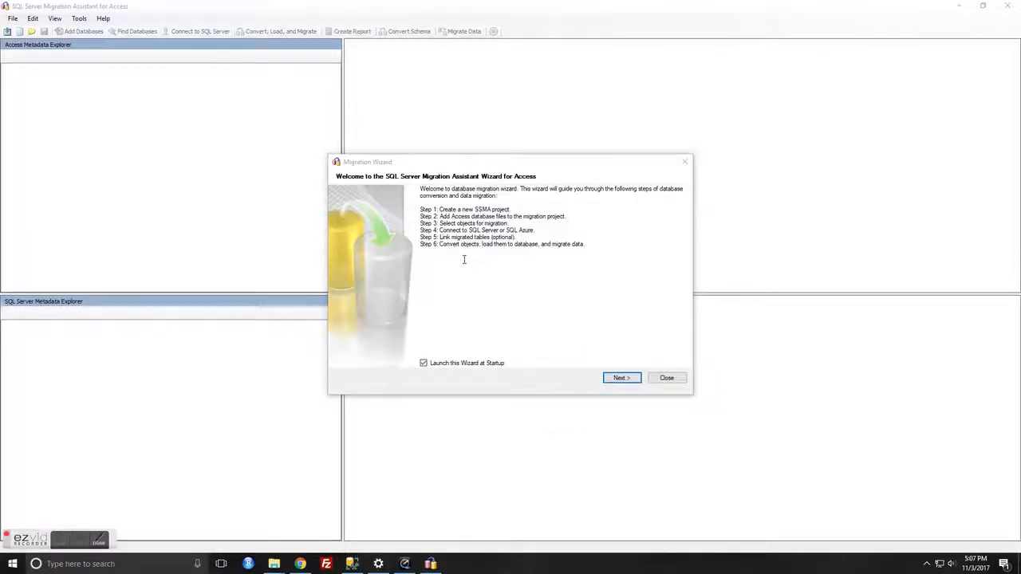
# Step: Create a migration project named BBSumm-Migration in the Migration Wizard, targeting SQL Server 2016 and overwriting the existing project
pyautogui.click(612, 379)
pyautogui.doubleClick(497, 269)
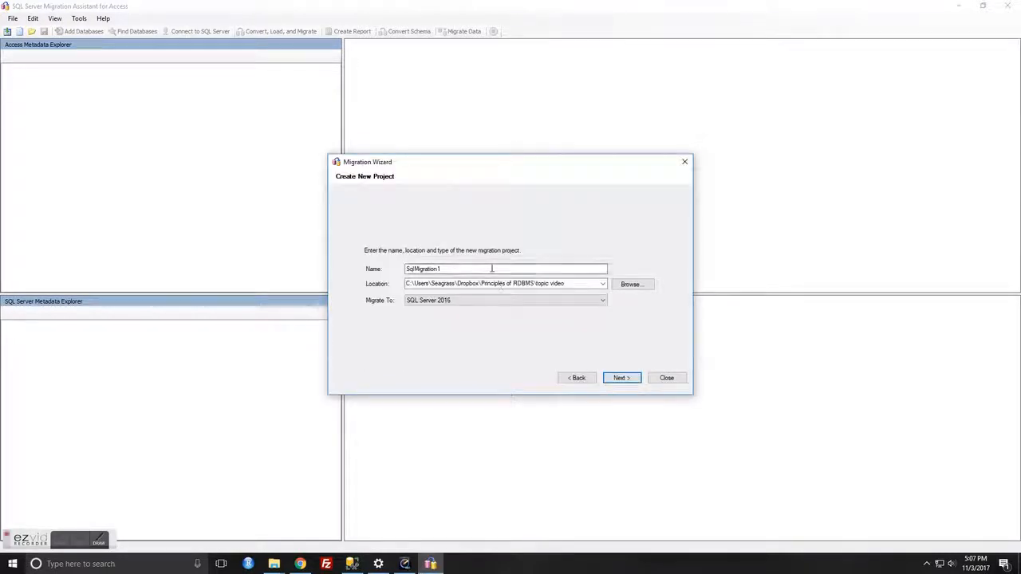
pyautogui.write('BBS')
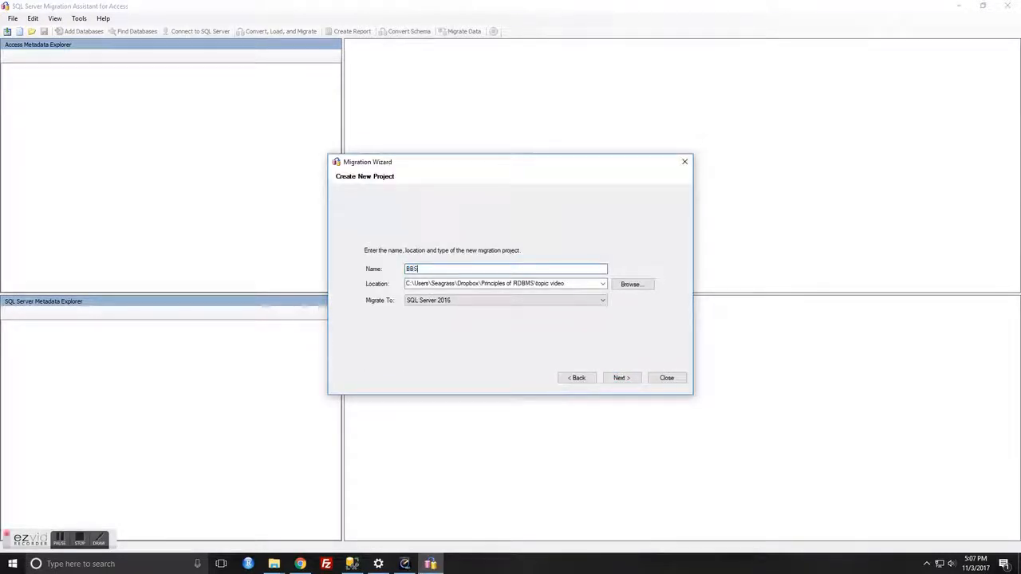
pyautogui.write('umm-Migration')
pyautogui.click(628, 382)
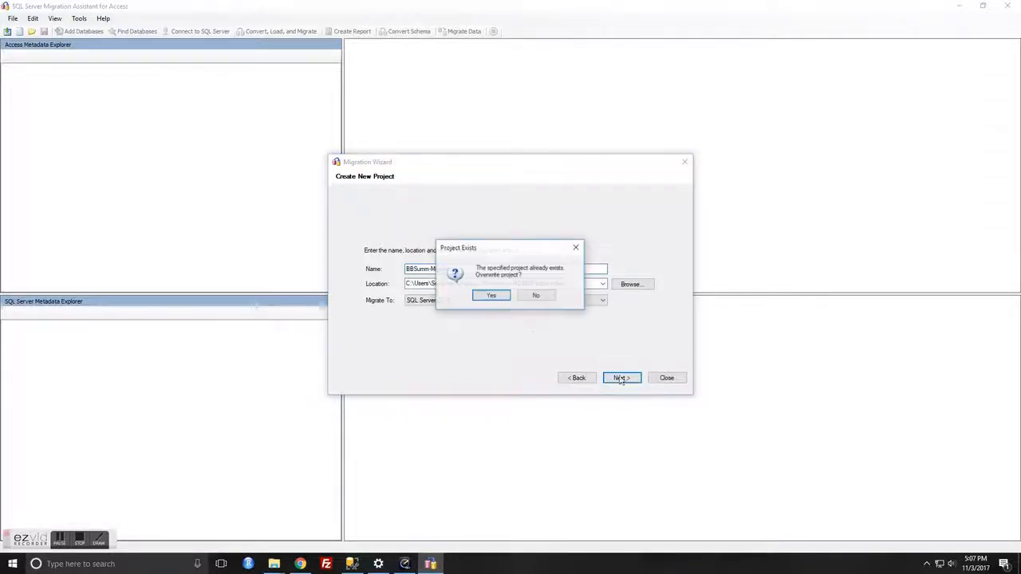
pyautogui.click(492, 298)
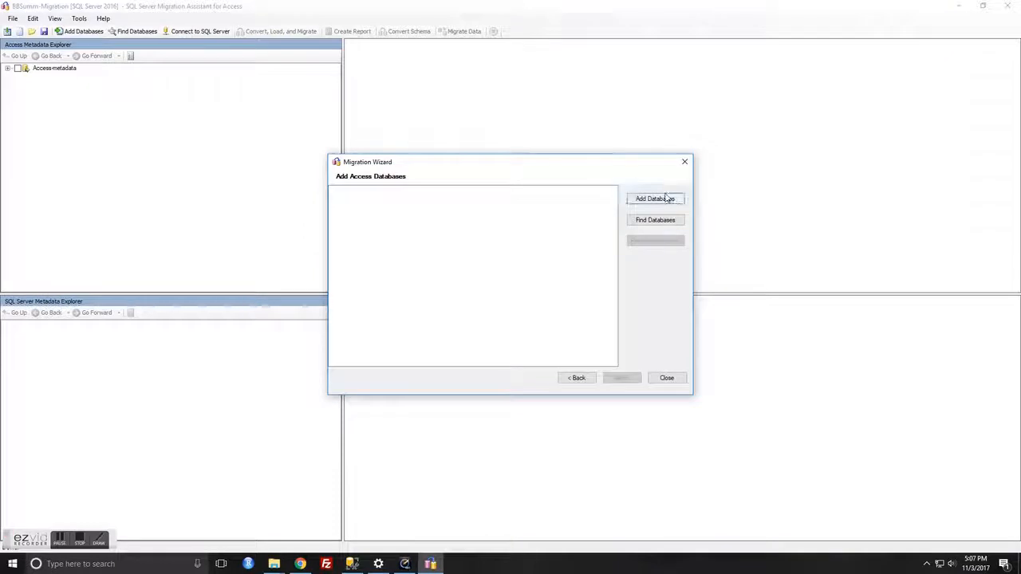
# Step: Add the unsplit BBDatabase_forTopicVideo Access database from the topic video folder to the Migration Wizard and continue to object selection
pyautogui.click(666, 200)
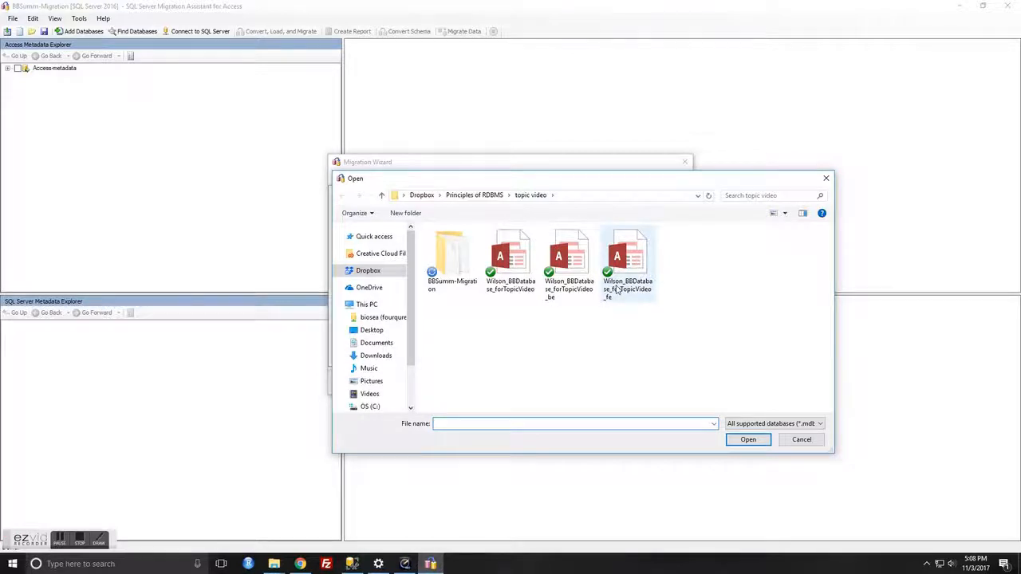
pyautogui.click(515, 257)
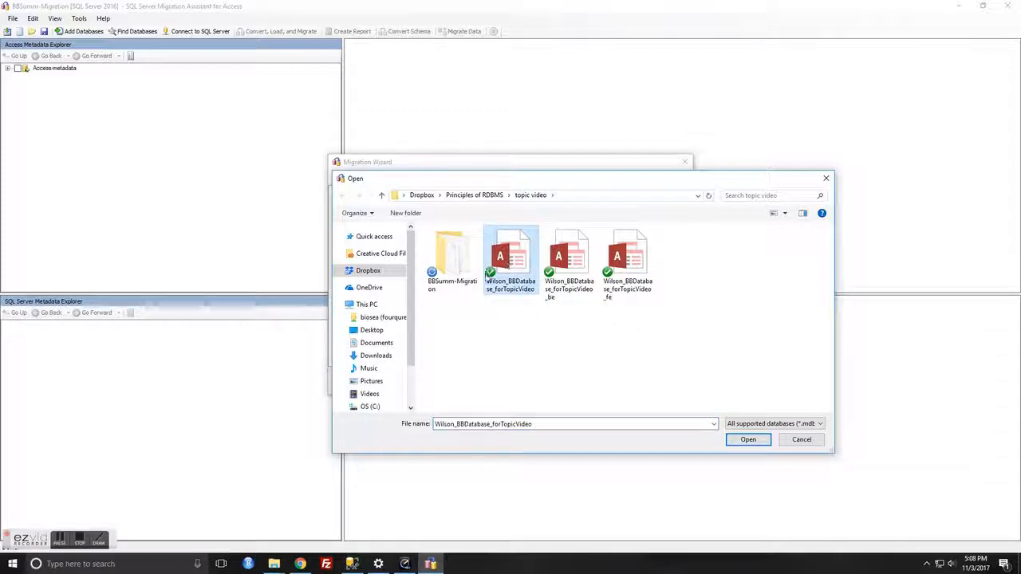
pyautogui.click(740, 445)
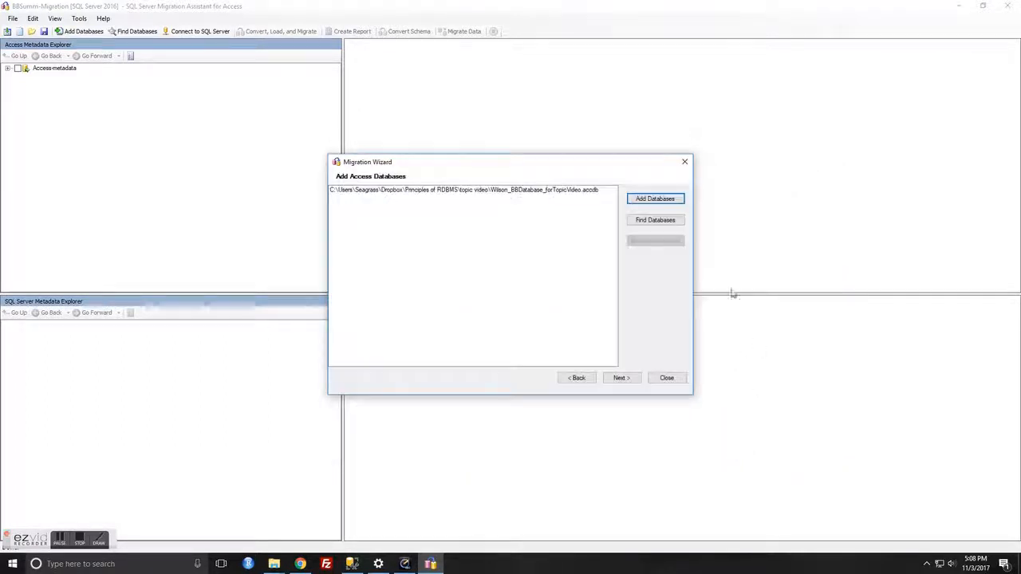
pyautogui.click(623, 379)
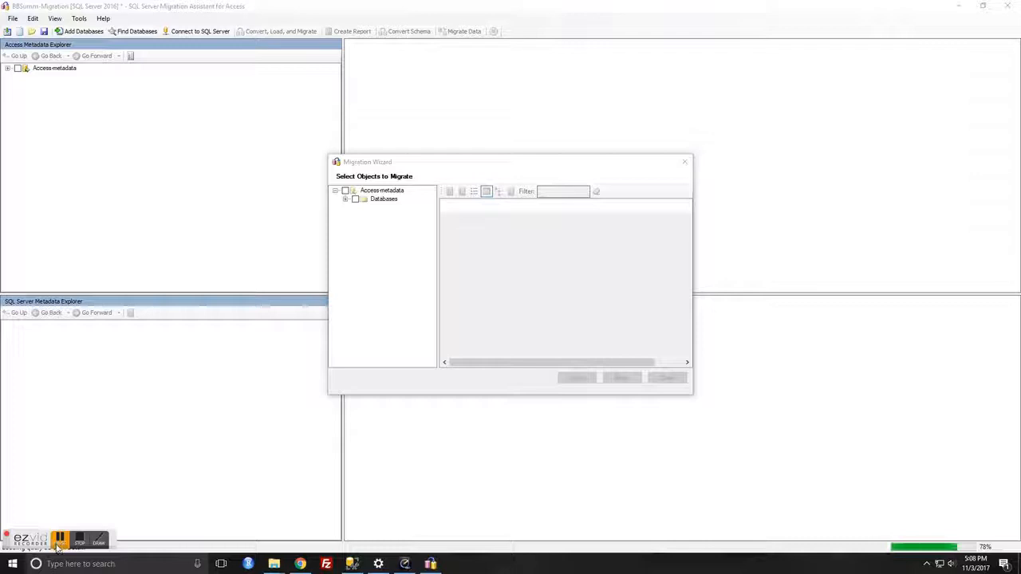
# Step: Accept the selected objects and connect to the BBsumm-Migration database on the SERVER092517 instance with Windows Authentication
pyautogui.click(628, 386)
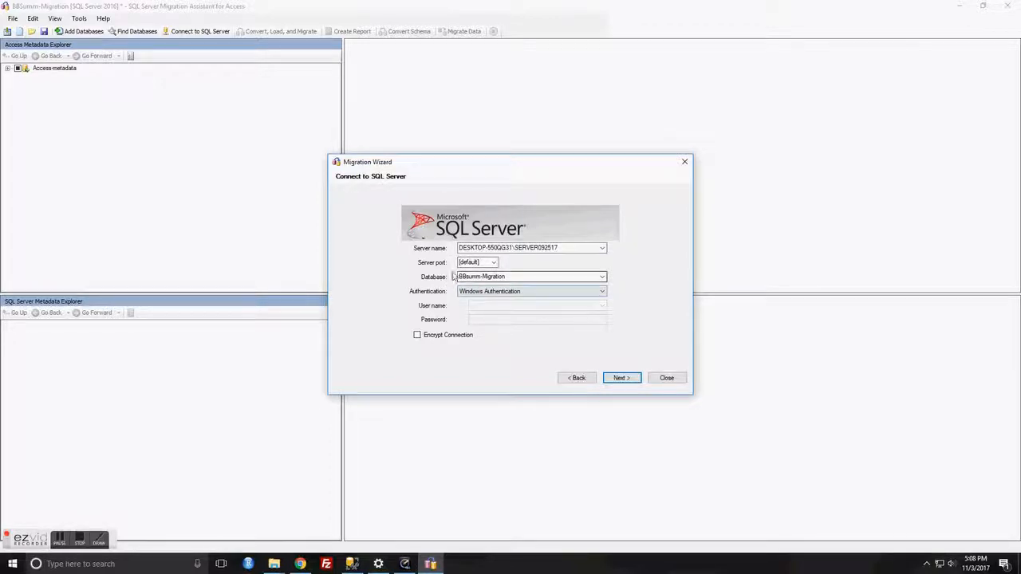
pyautogui.click(620, 378)
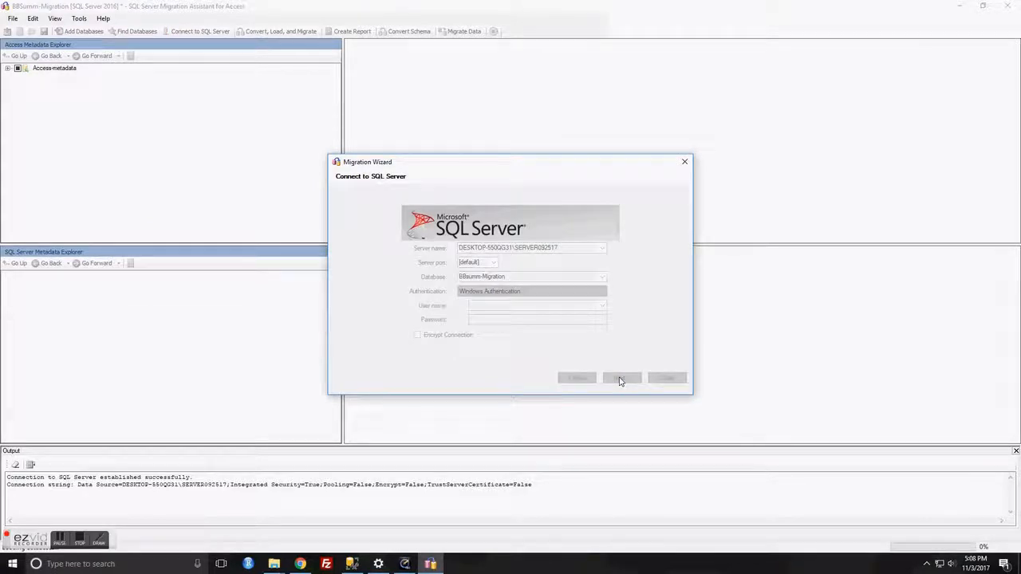
pyautogui.click(59, 541)
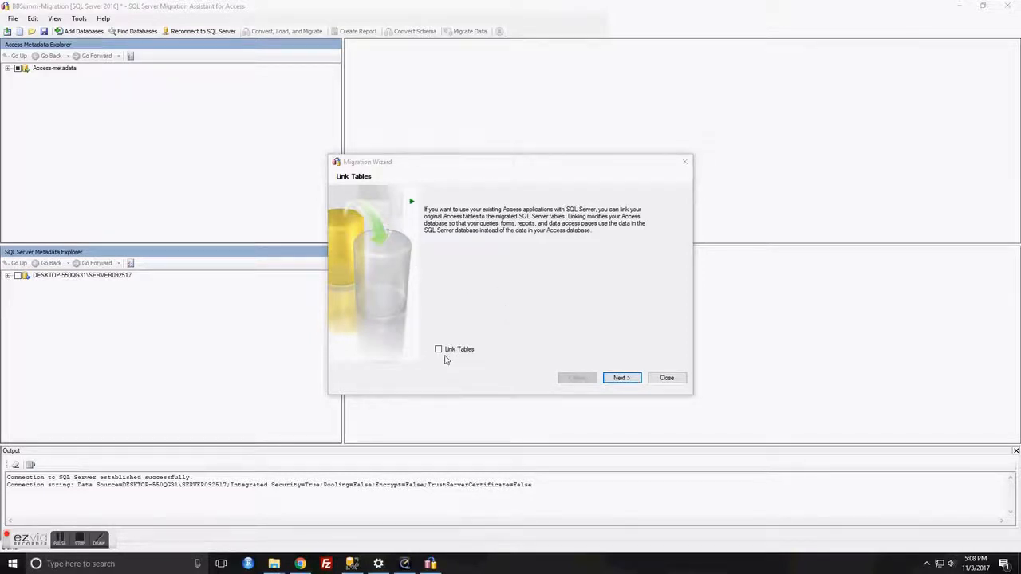
# Step: Run the migration with table linking and review the convert, load, migrate and link results in the Migration Status
pyautogui.click(620, 378)
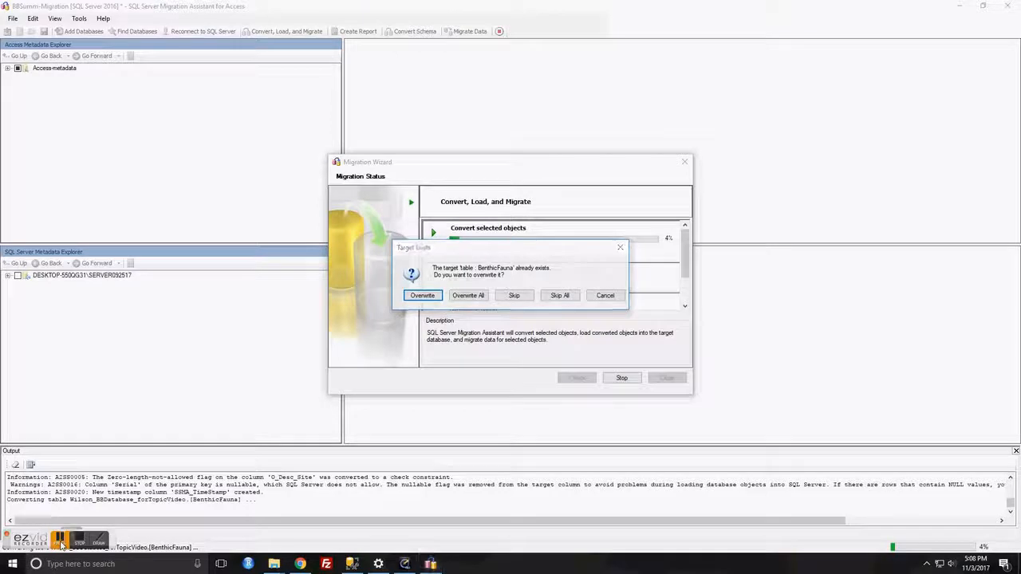
pyautogui.click(61, 545)
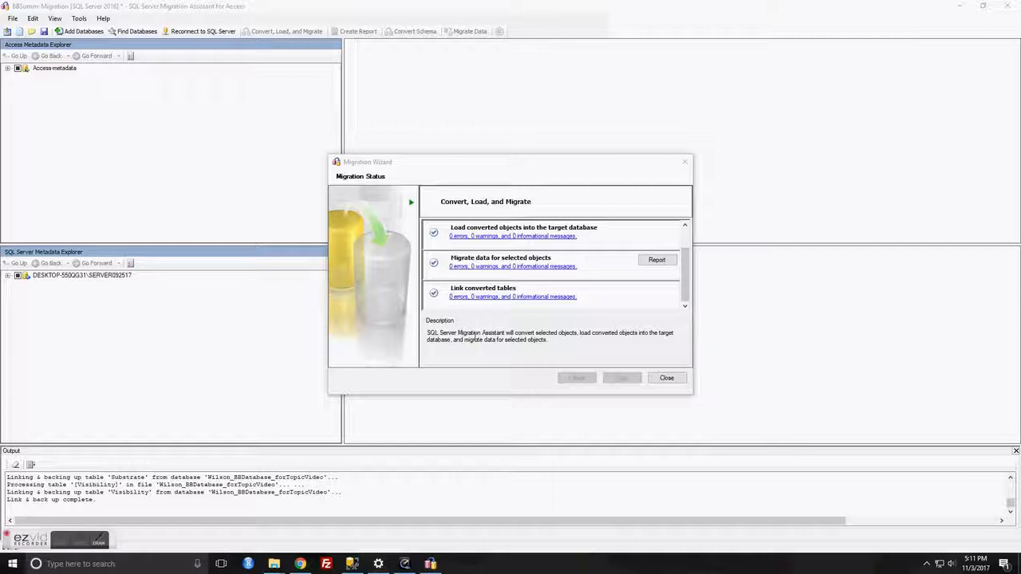
pyautogui.scroll(1, 450, 292)
pyautogui.scroll(-1, 450, 292)
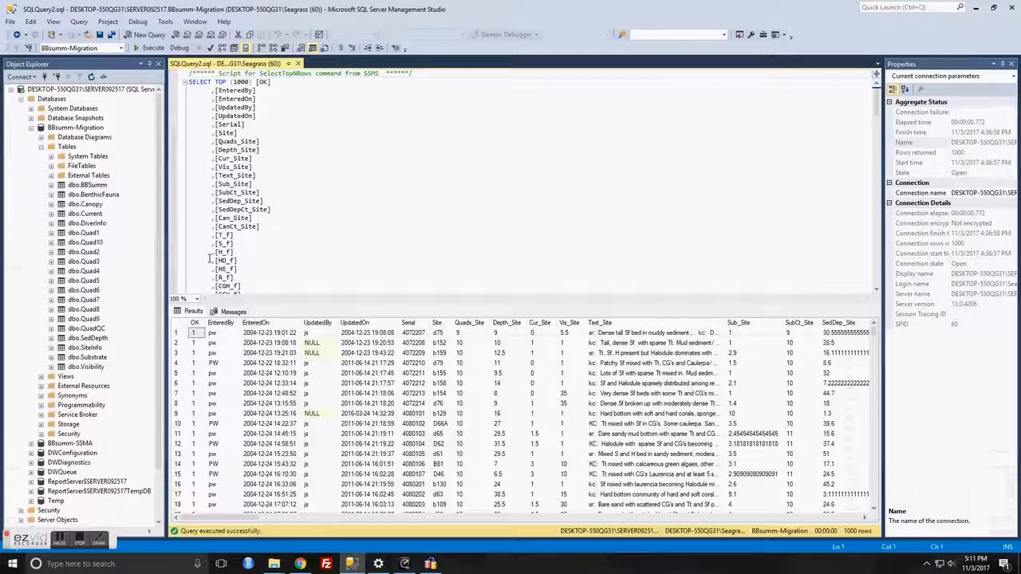
# Step: In SQL Server Management Studio, refresh the Databases node and close the open SQLQuery2.sql query
pyautogui.rightClick(40, 99)
pyautogui.click(65, 228)
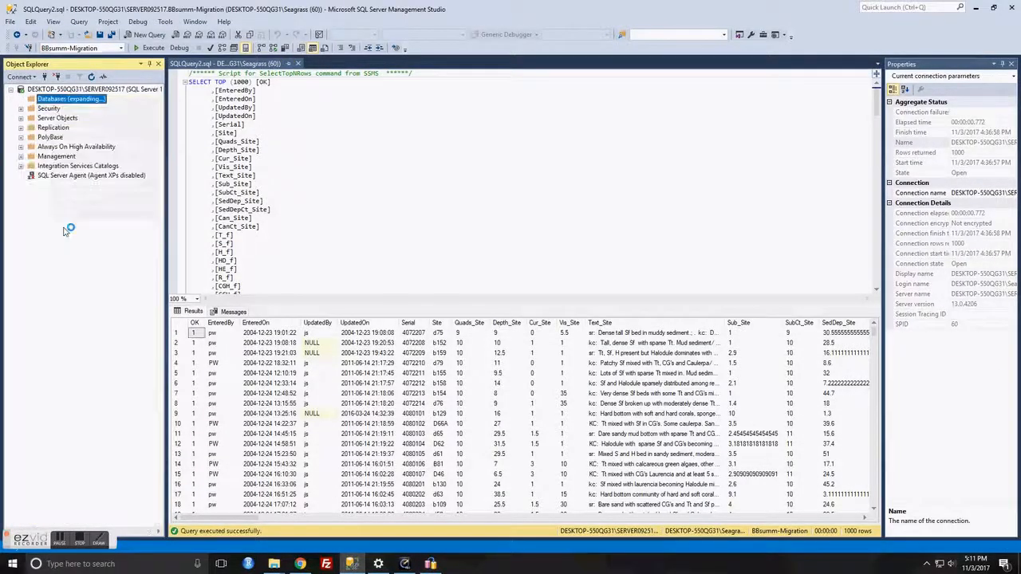
pyautogui.click(298, 64)
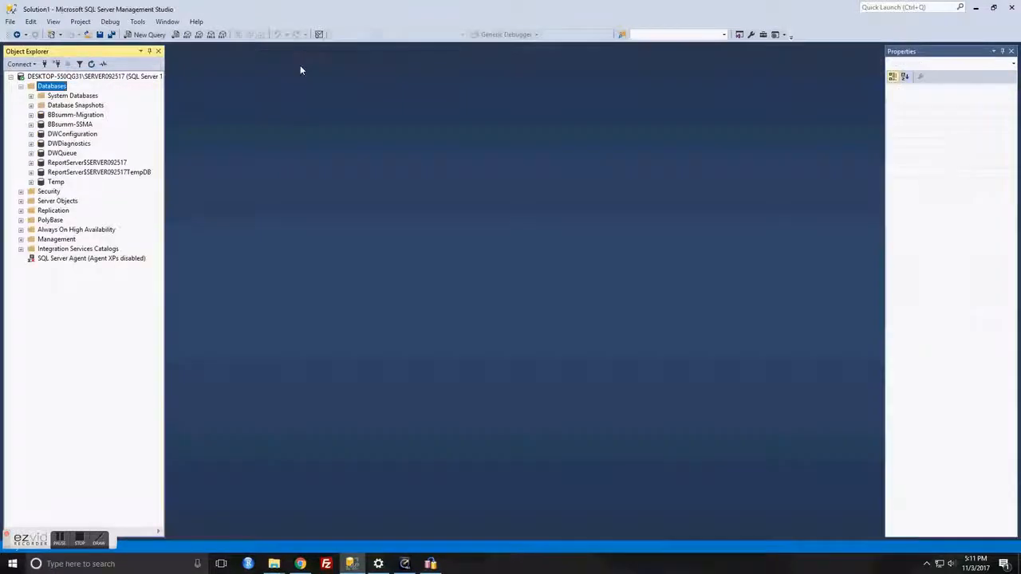
# Step: Expand the tables of the BBsumm-Migration database and select the top 1000 rows of dbo.BBSumm
pyautogui.click(30, 114)
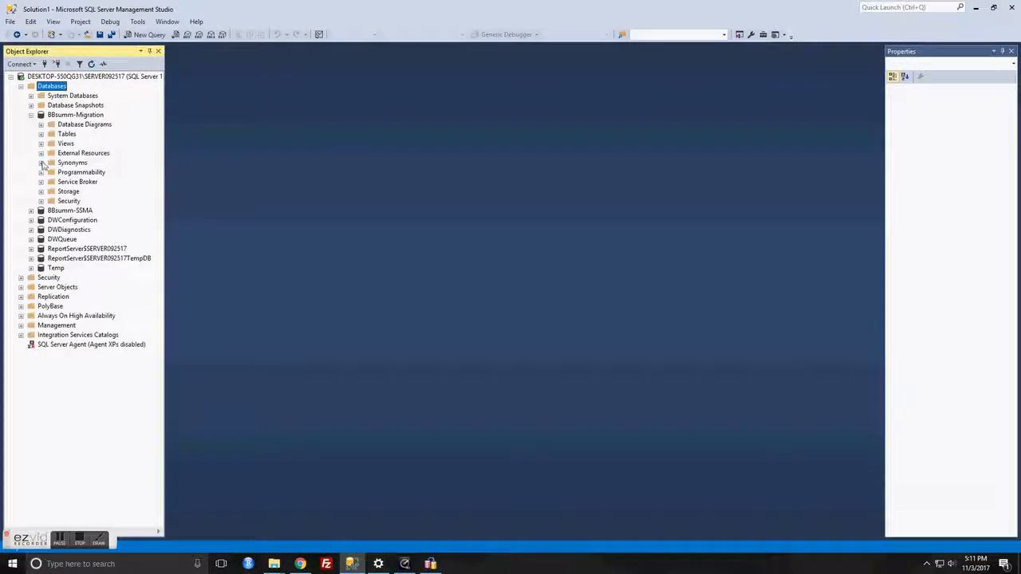
pyautogui.click(41, 134)
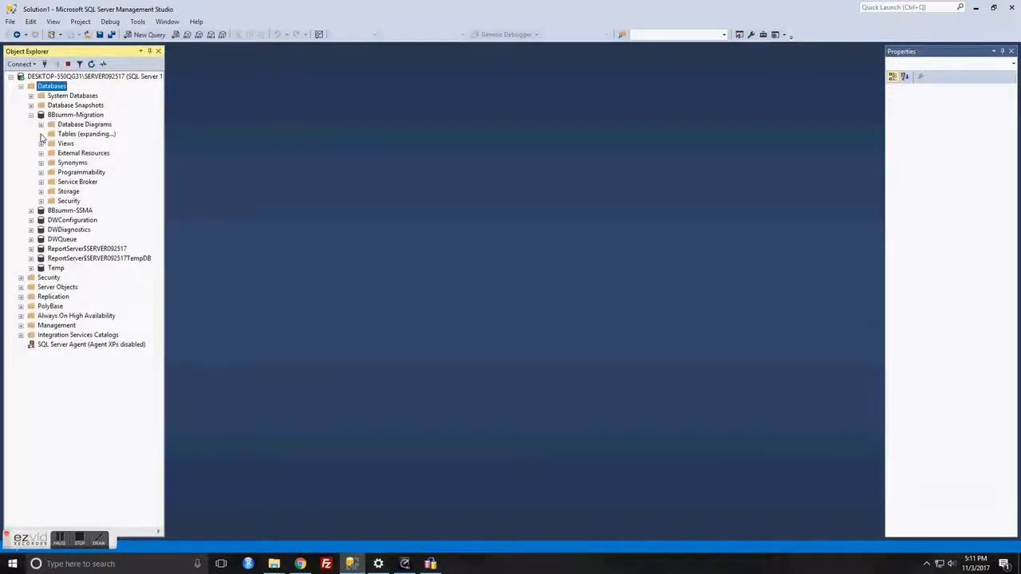
pyautogui.click(89, 172)
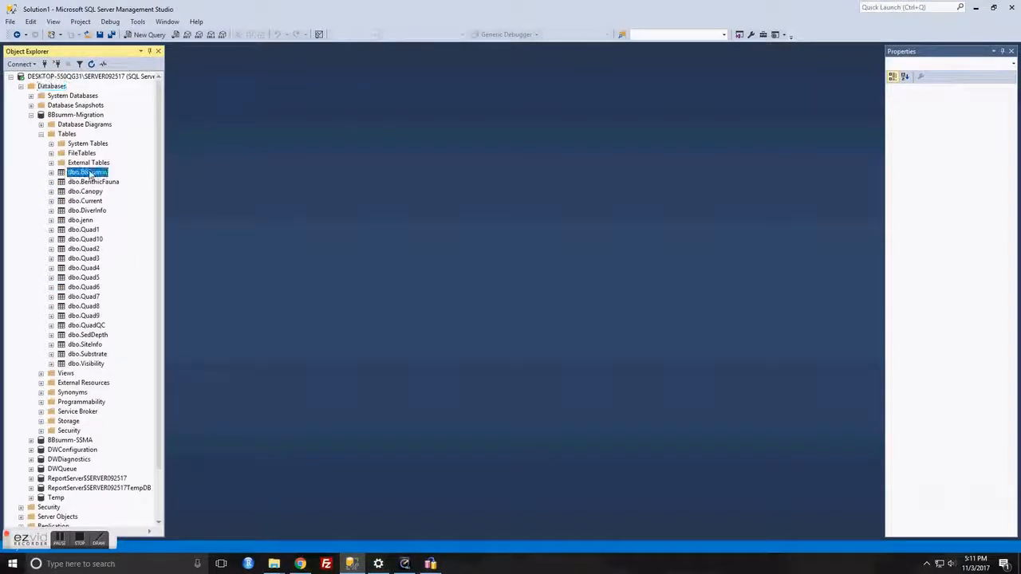
pyautogui.rightClick(90, 172)
pyautogui.click(110, 203)
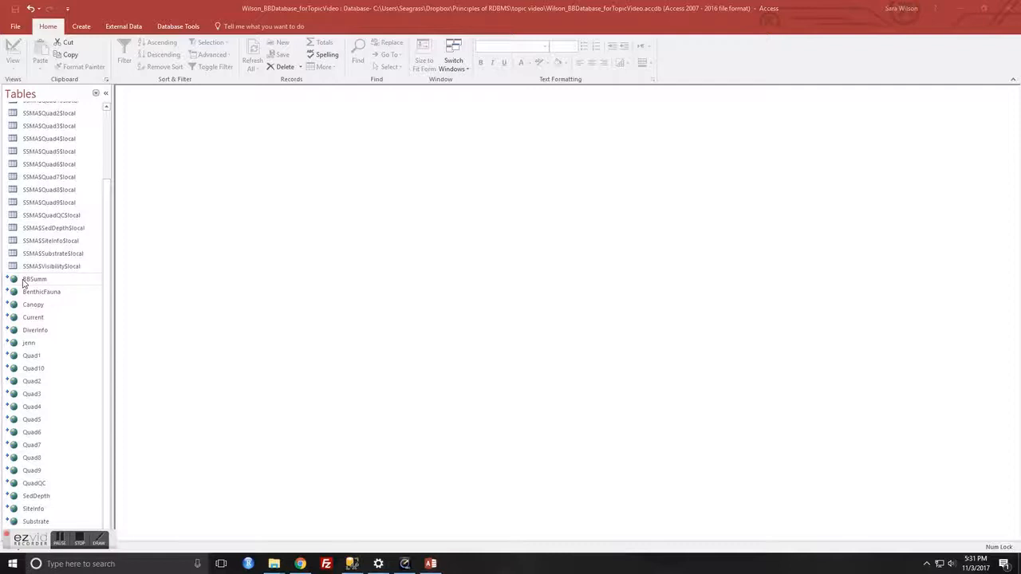
# Step: In the migrated Access database, look over the SSMA local tables and the linked tables, and list the forms
pyautogui.click(152, 299)
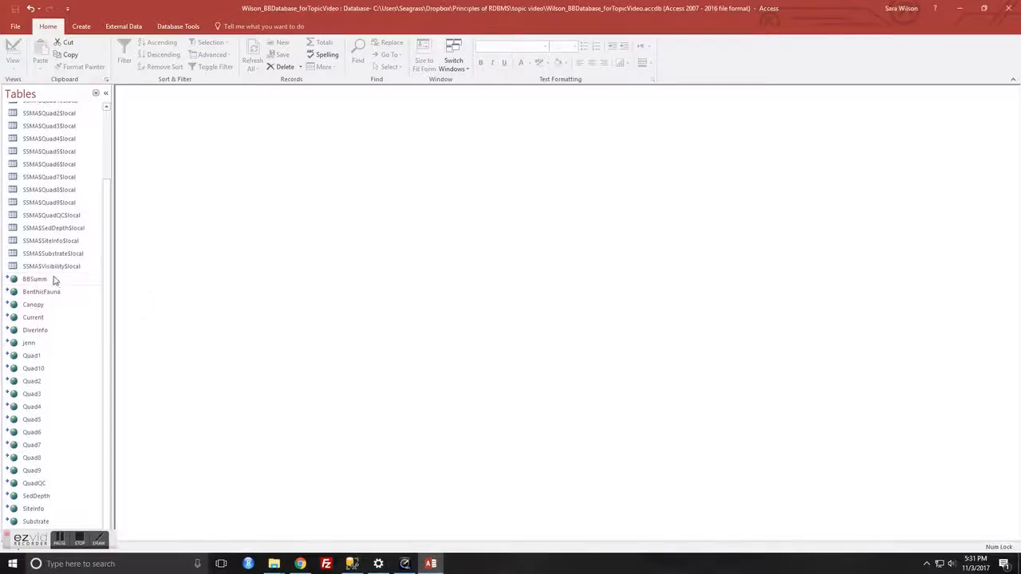
pyautogui.moveTo(55, 280)
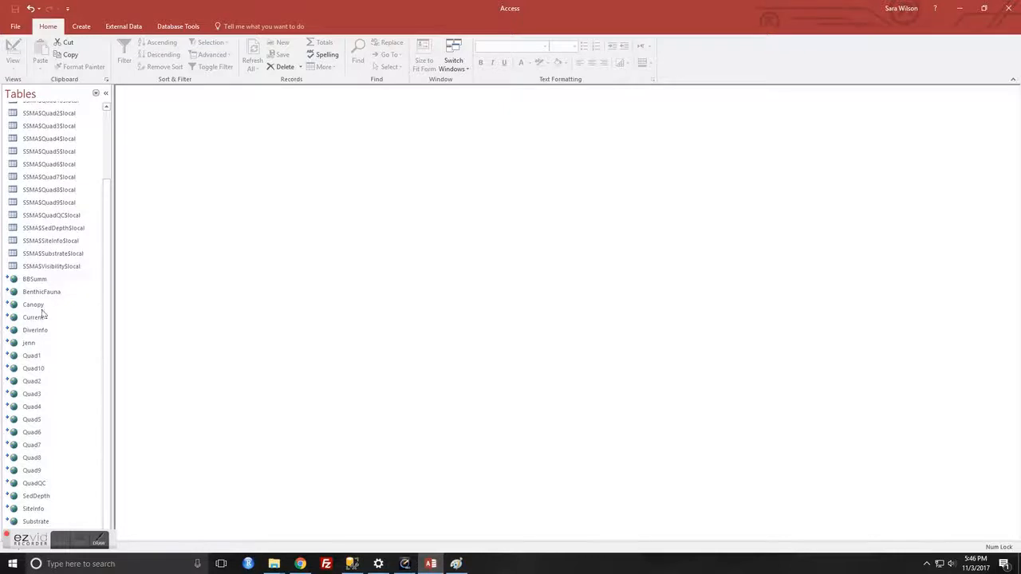
pyautogui.scroll(2, 75, 303)
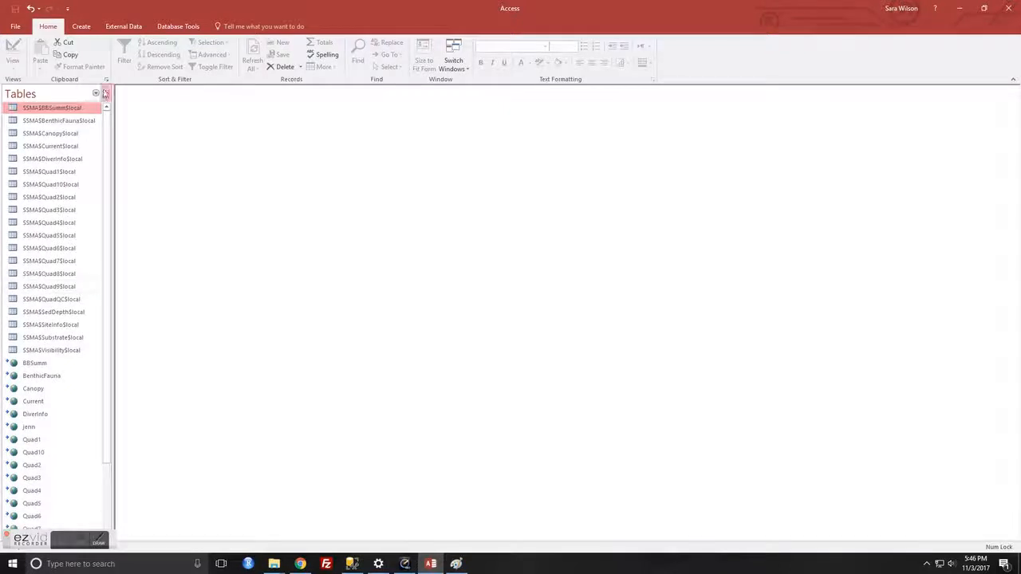
pyautogui.click(96, 93)
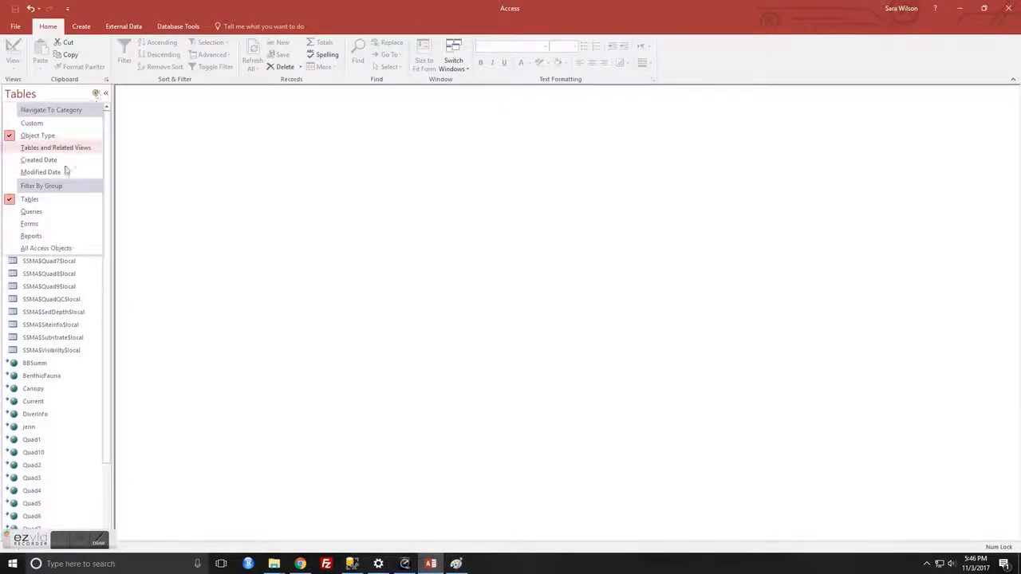
pyautogui.click(53, 225)
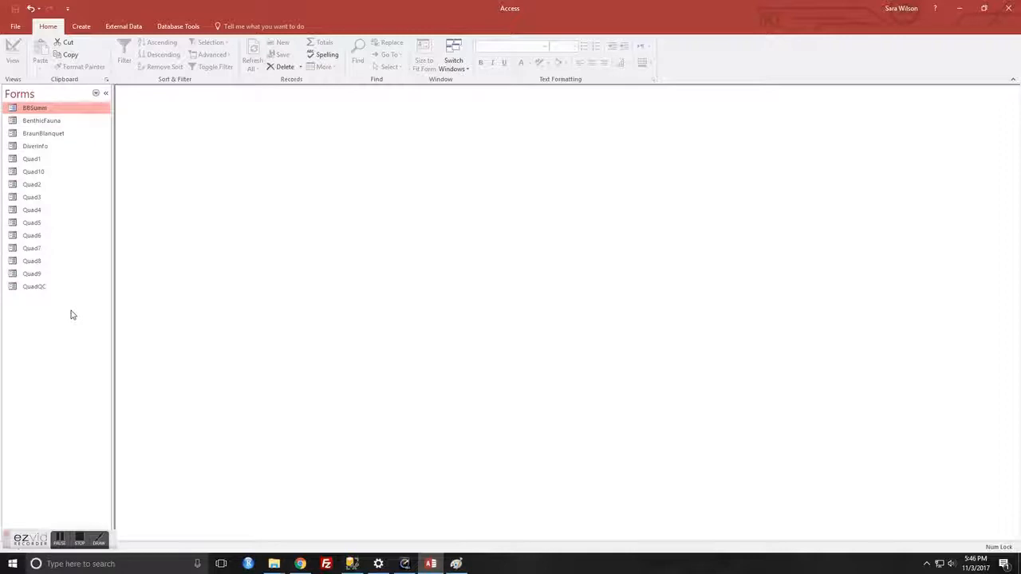
# Step: Open the BBSumm form, close it, and list the database's tables again
pyautogui.doubleClick(60, 109)
pyautogui.click(770, 153)
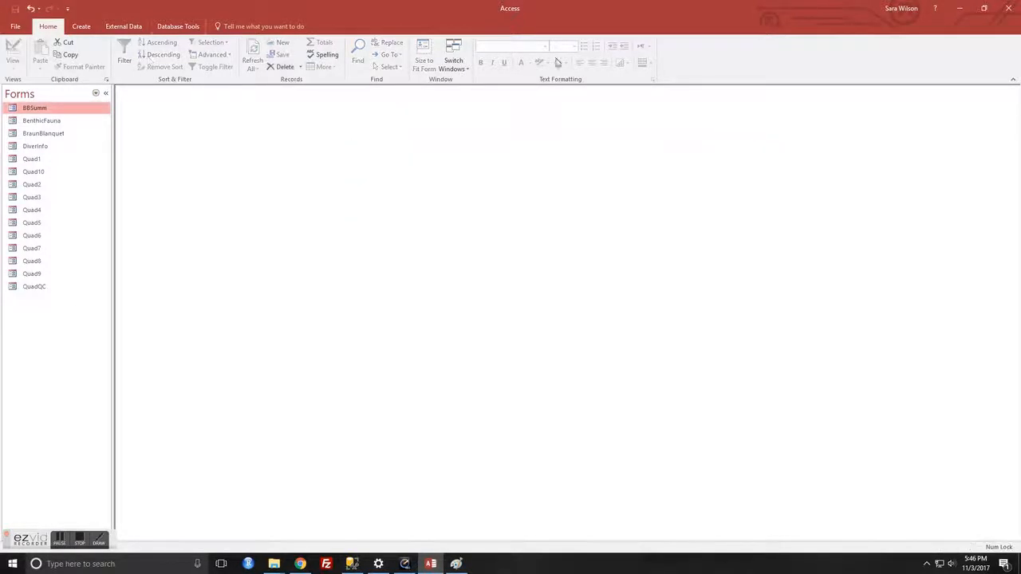
pyautogui.click(96, 93)
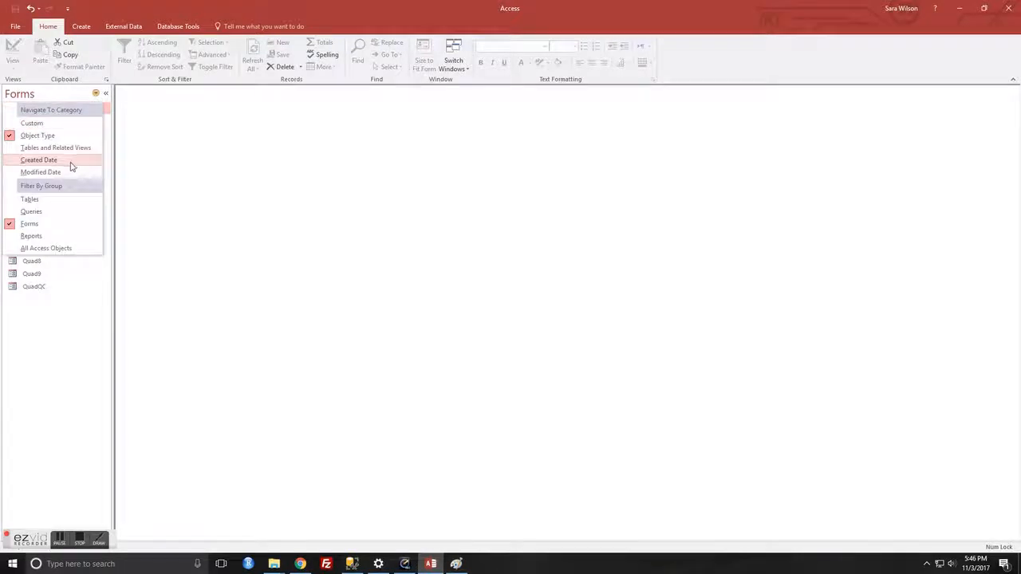
pyautogui.click(43, 200)
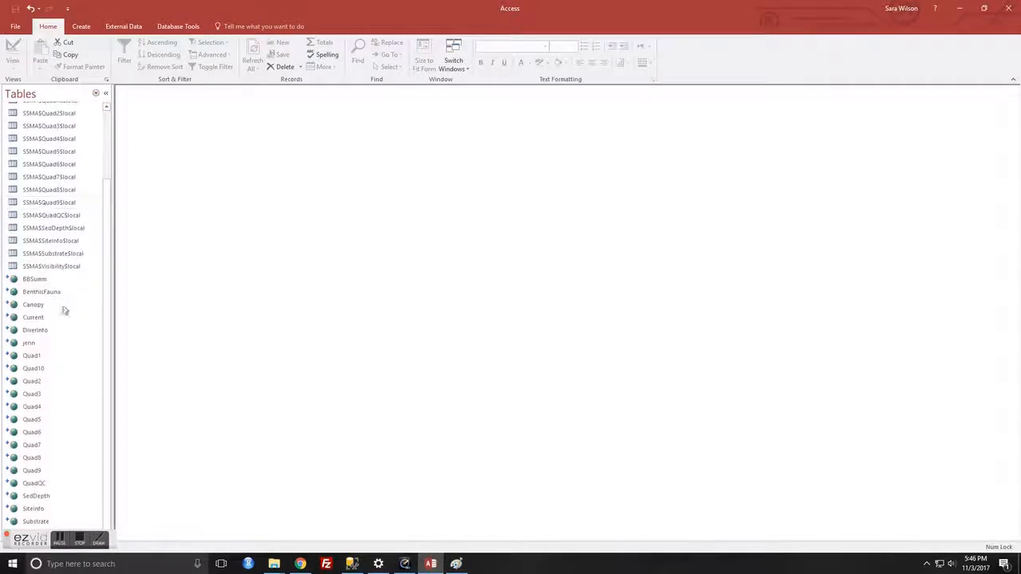
pyautogui.click(79, 539)
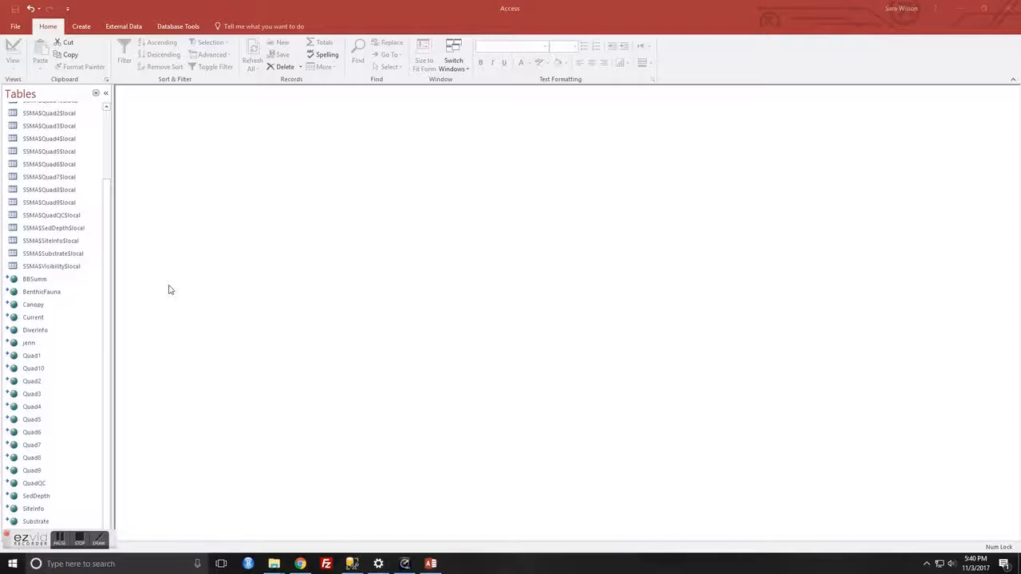
pyautogui.click(87, 550)
pyautogui.click(83, 544)
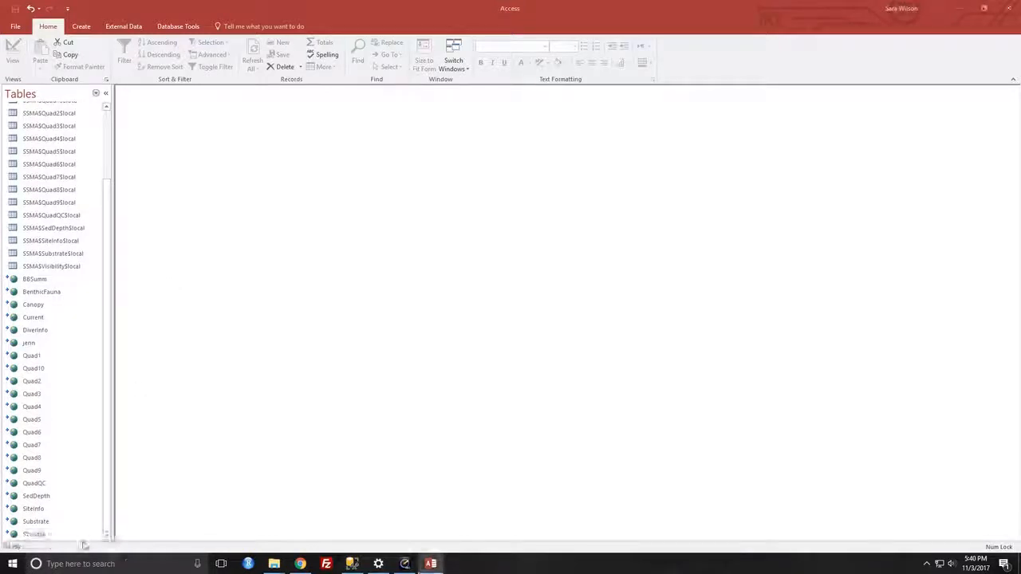